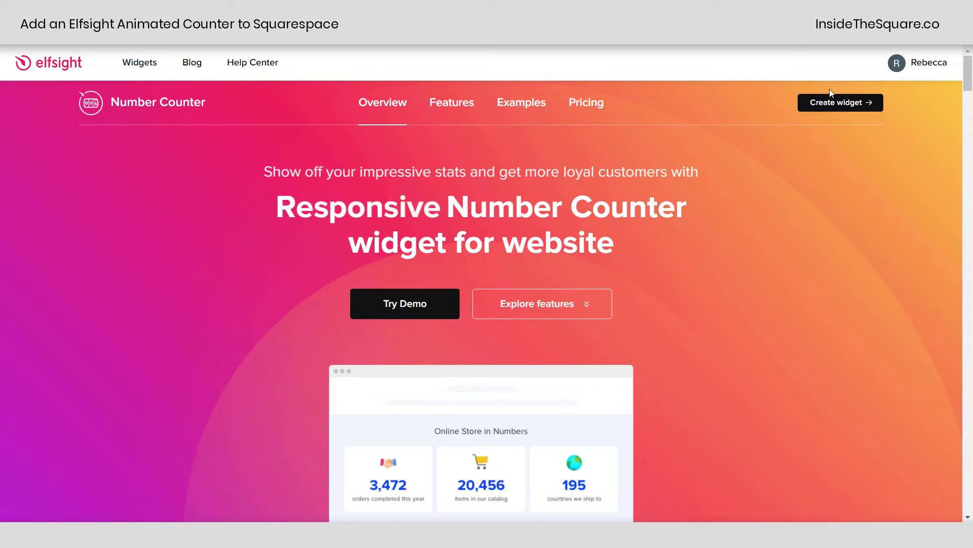
- Start a new number counter widget and browse the template gallery
{"action": "left_click", "coordinate": [842, 102]}
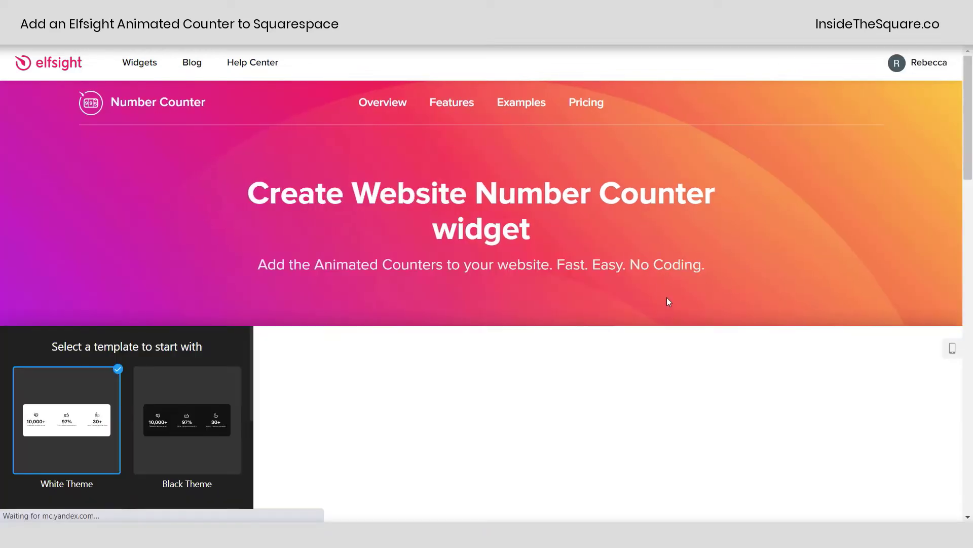
{"action": "scroll", "coordinate": [666, 300], "scroll_direction": "down", "scroll_amount": 1}
{"action": "scroll", "coordinate": [665, 299], "scroll_direction": "down", "scroll_amount": 3}
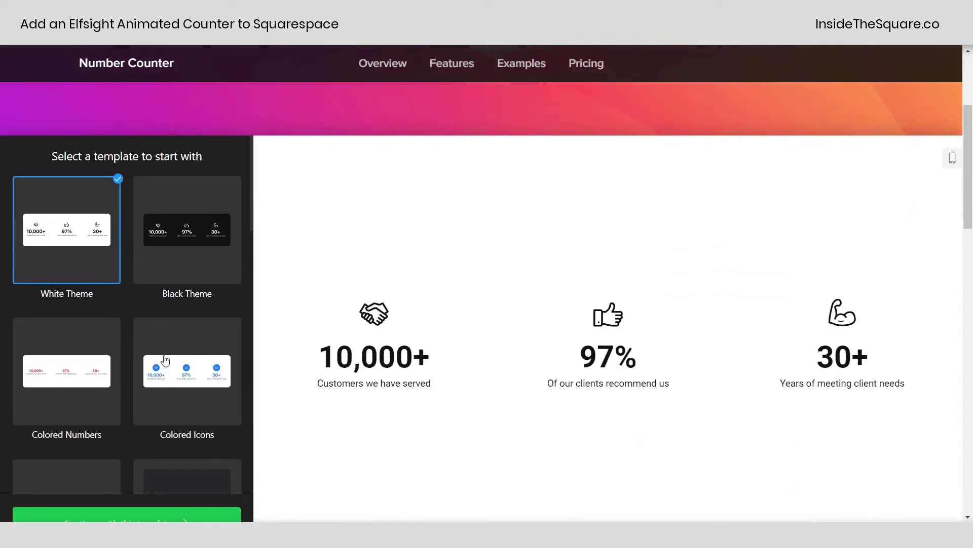
{"action": "scroll", "coordinate": [165, 347], "scroll_direction": "down", "scroll_amount": 2}
{"action": "scroll", "coordinate": [166, 348], "scroll_direction": "down", "scroll_amount": 7}
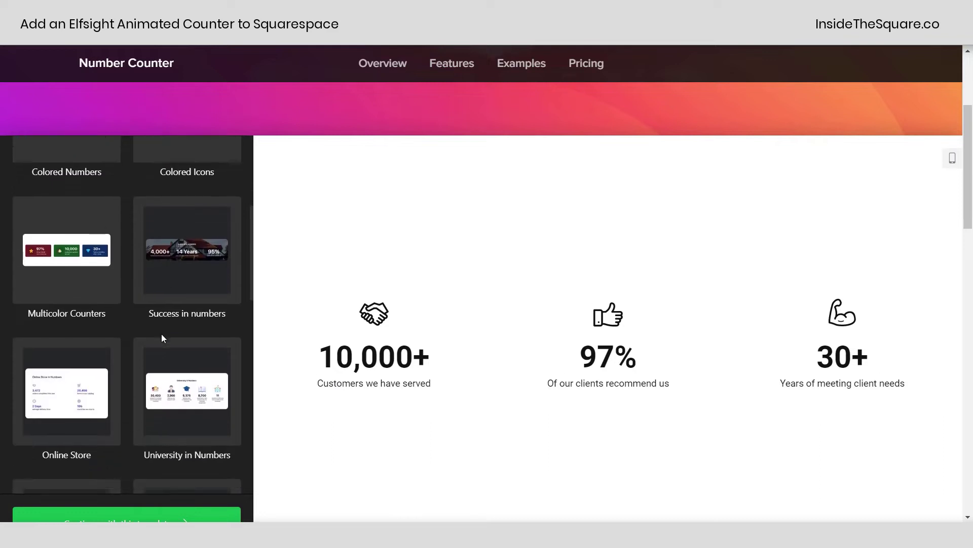
{"action": "scroll", "coordinate": [161, 333], "scroll_direction": "down", "scroll_amount": 7}
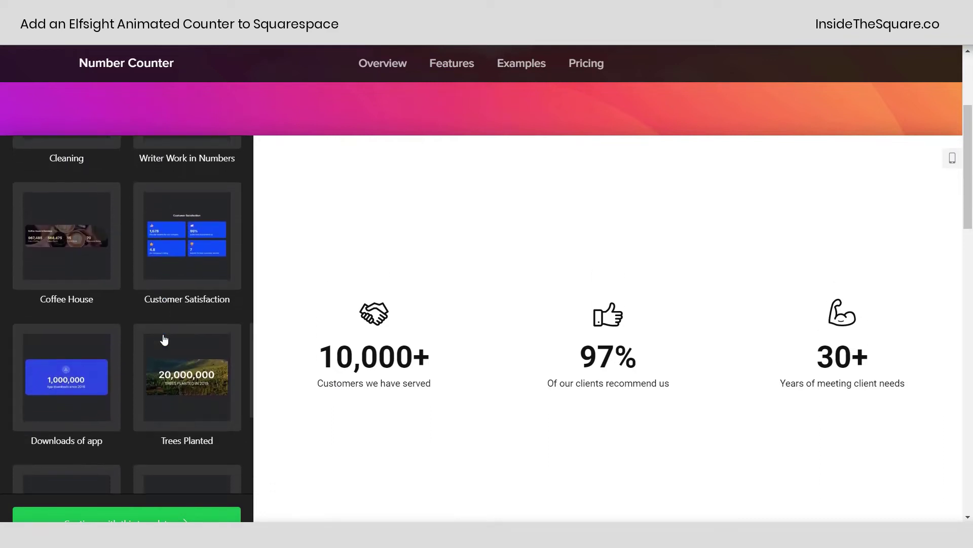
{"action": "scroll", "coordinate": [165, 339], "scroll_direction": "down", "scroll_amount": 4}
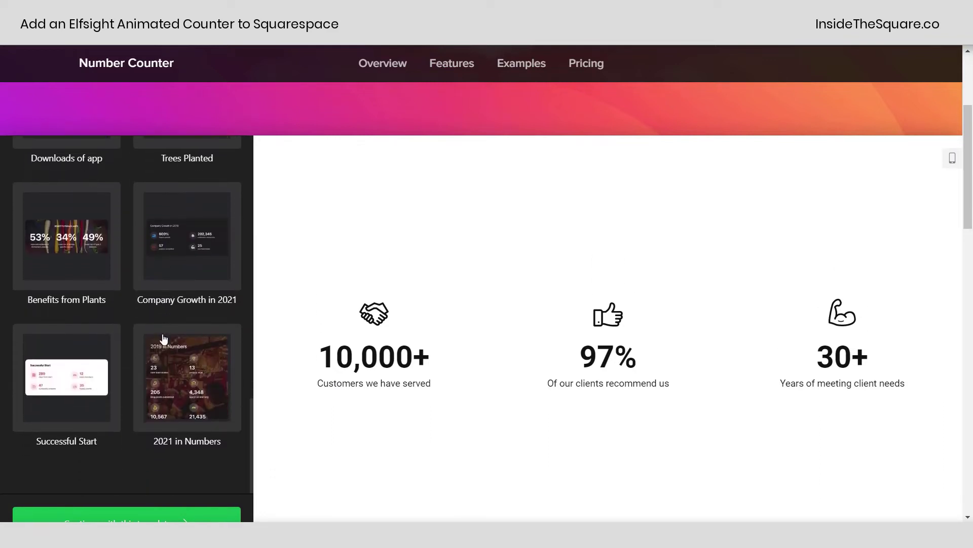
{"action": "scroll", "coordinate": [179, 363], "scroll_direction": "up", "scroll_amount": 4}
{"action": "scroll", "coordinate": [341, 363], "scroll_direction": "down", "scroll_amount": 5}
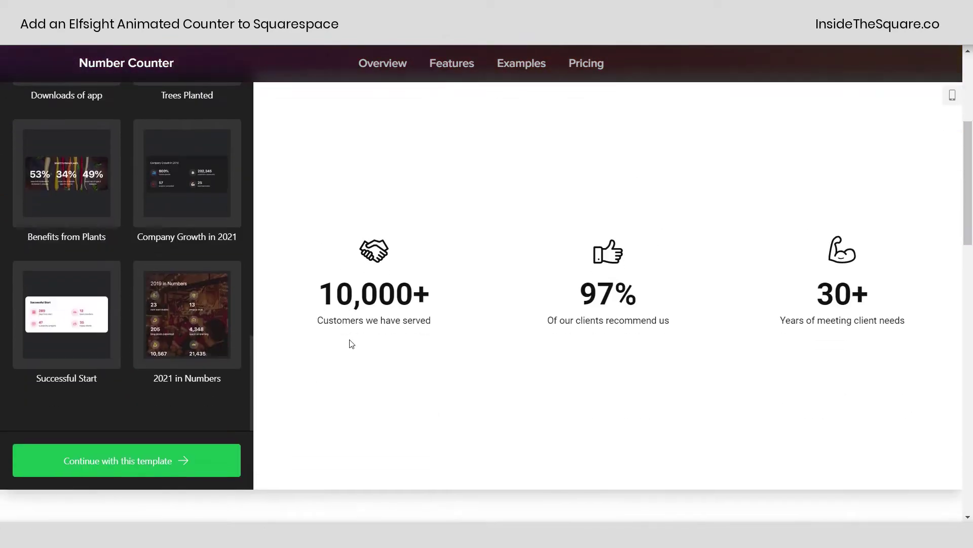
{"action": "scroll", "coordinate": [146, 360], "scroll_direction": "up", "scroll_amount": 5}
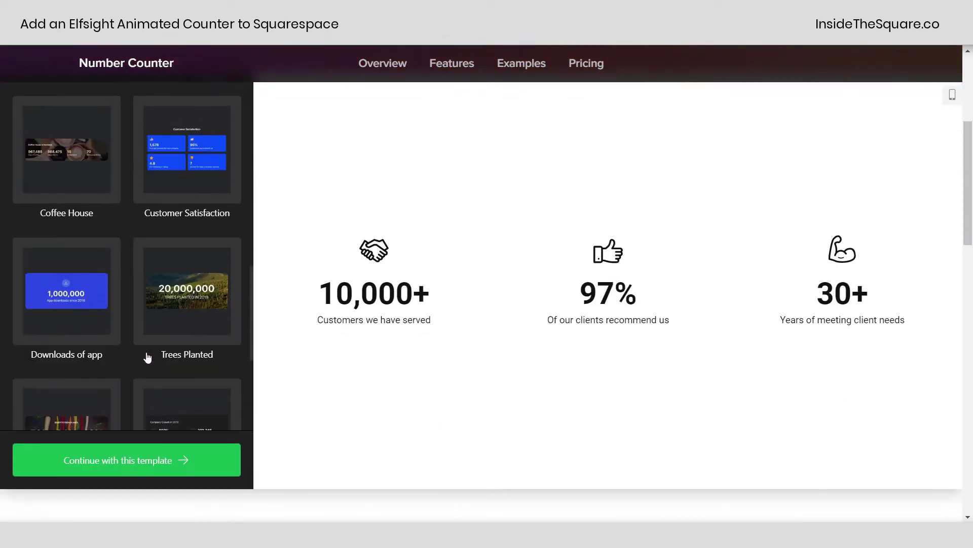
{"action": "scroll", "coordinate": [147, 358], "scroll_direction": "up", "scroll_amount": 8}
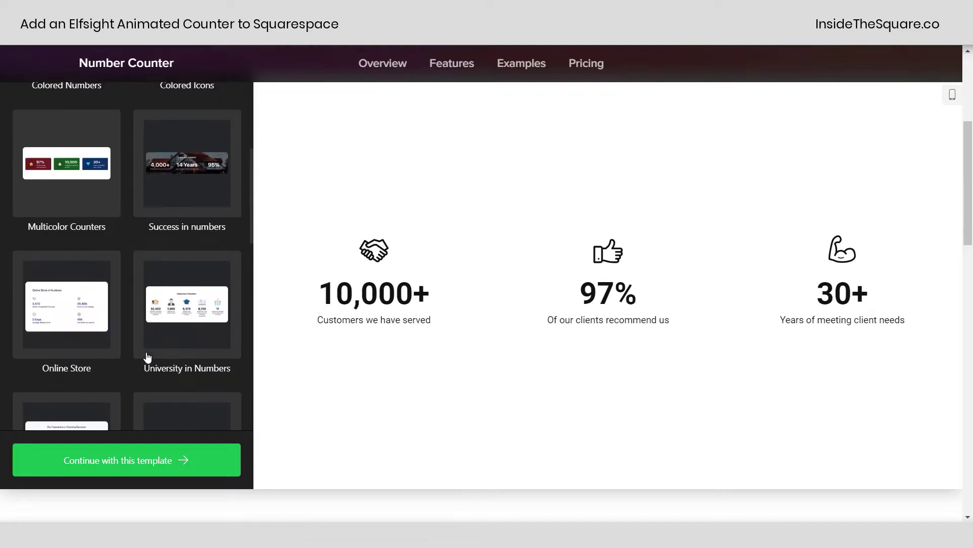
{"action": "scroll", "coordinate": [147, 358], "scroll_direction": "up", "scroll_amount": 4}
- Preview Colored Icons and Colored Numbers, then continue with the White Theme template
{"action": "left_click", "coordinate": [169, 231]}
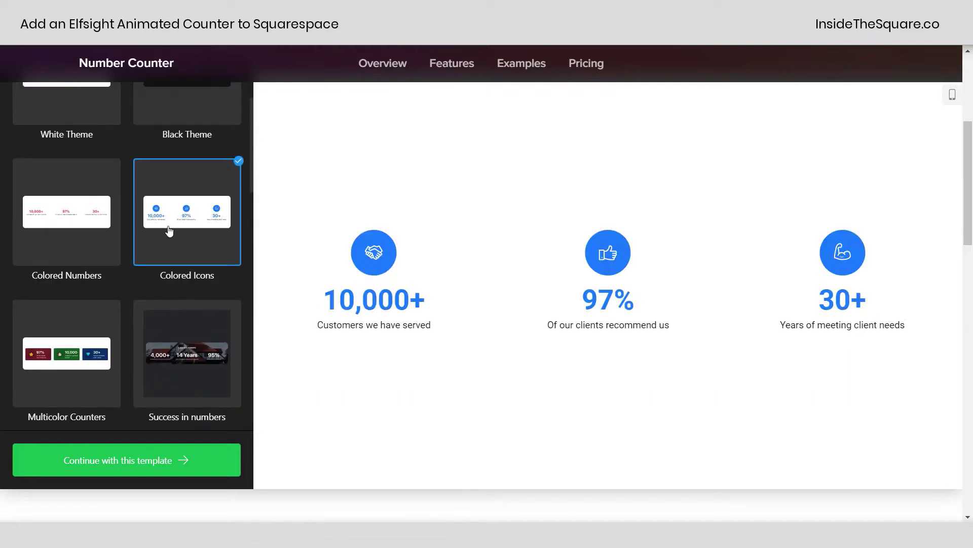
{"action": "left_click", "coordinate": [61, 250]}
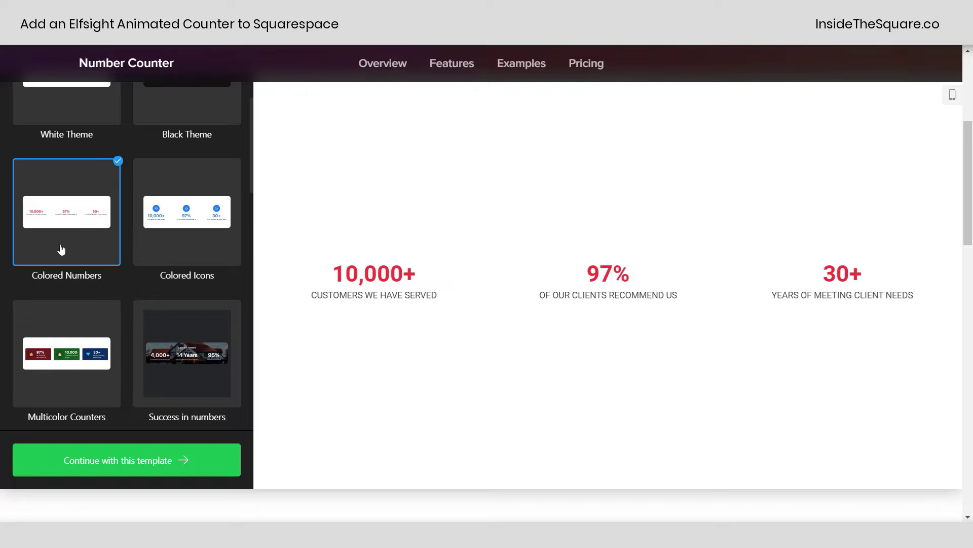
{"action": "scroll", "coordinate": [186, 249], "scroll_direction": "up", "scroll_amount": 1}
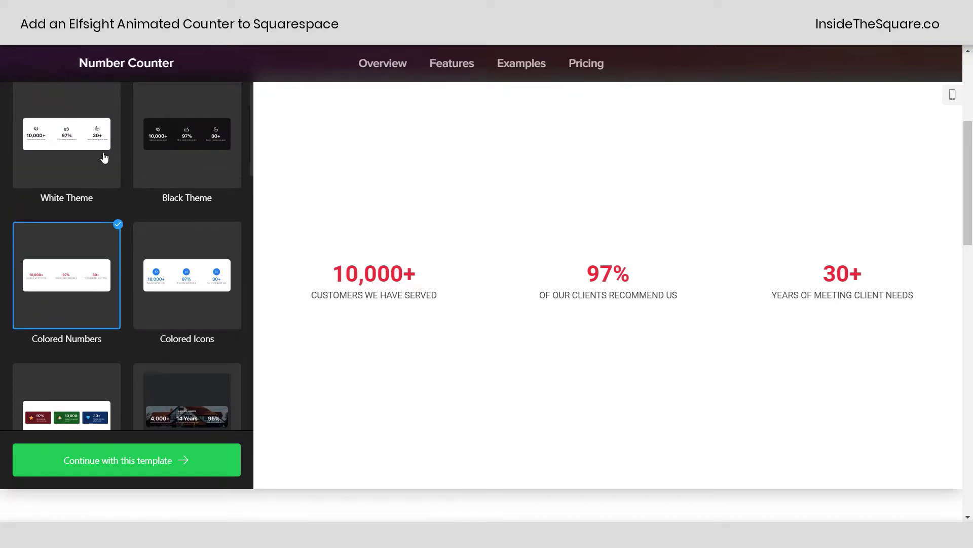
{"action": "left_click", "coordinate": [89, 152]}
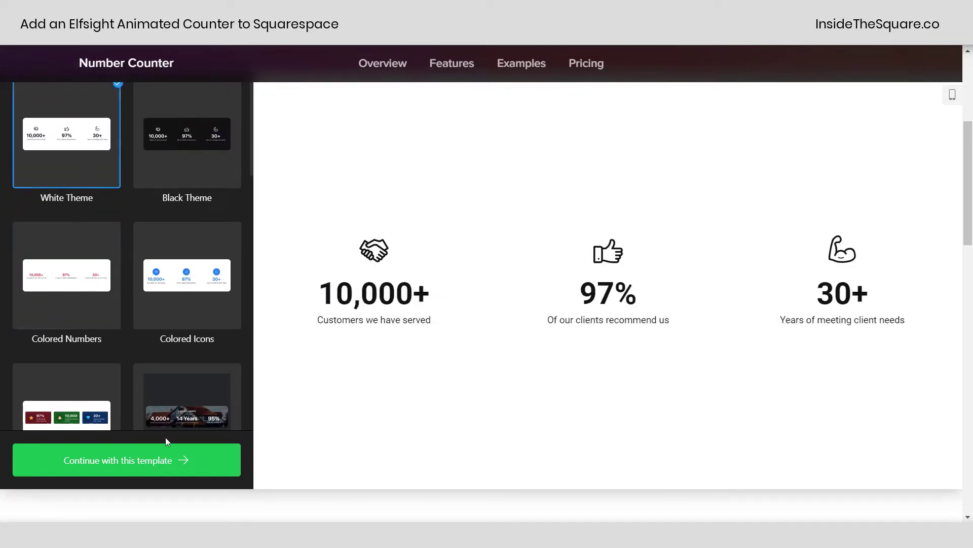
{"action": "left_click", "coordinate": [183, 458]}
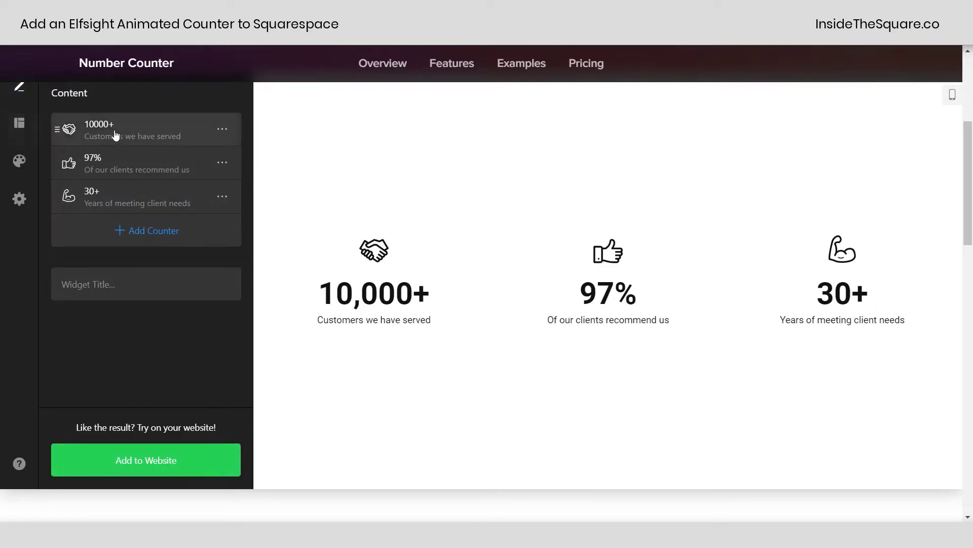
- Change the first counter from 10000+ to 800+ with caption 'Cups of coffee we had today'
{"action": "left_click_drag", "start_coordinate": [971, 190], "coordinate": [972, 187]}
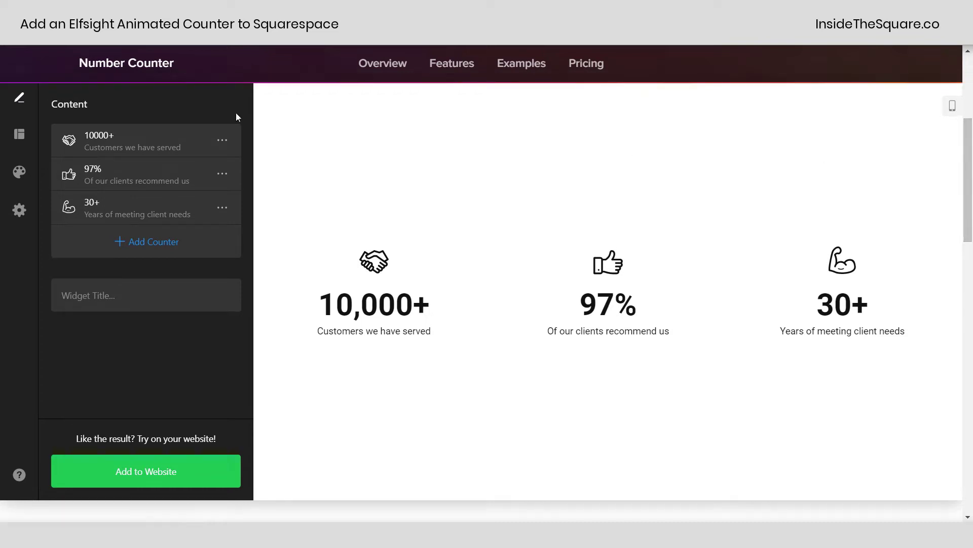
{"action": "left_click", "coordinate": [155, 144]}
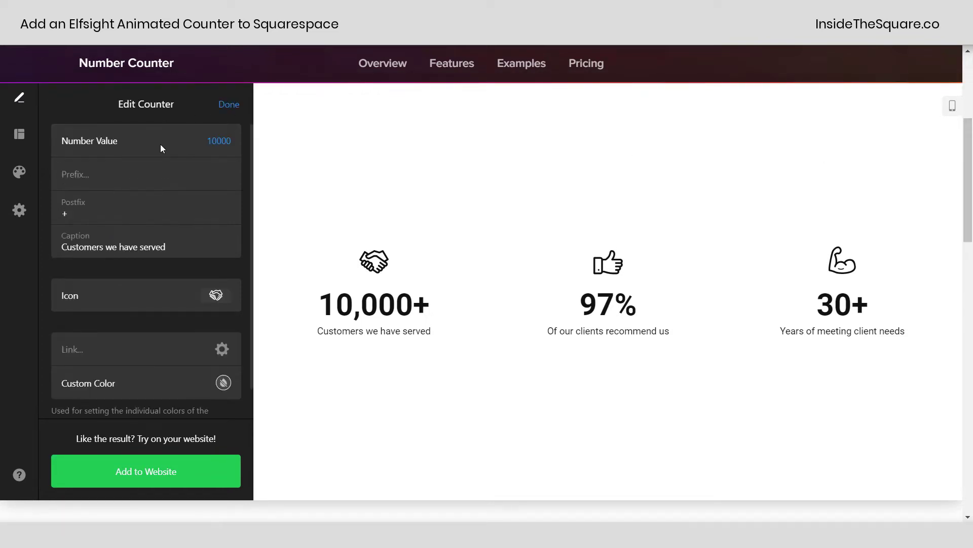
{"action": "double_click", "coordinate": [226, 140]}
{"action": "type", "text": "800"}
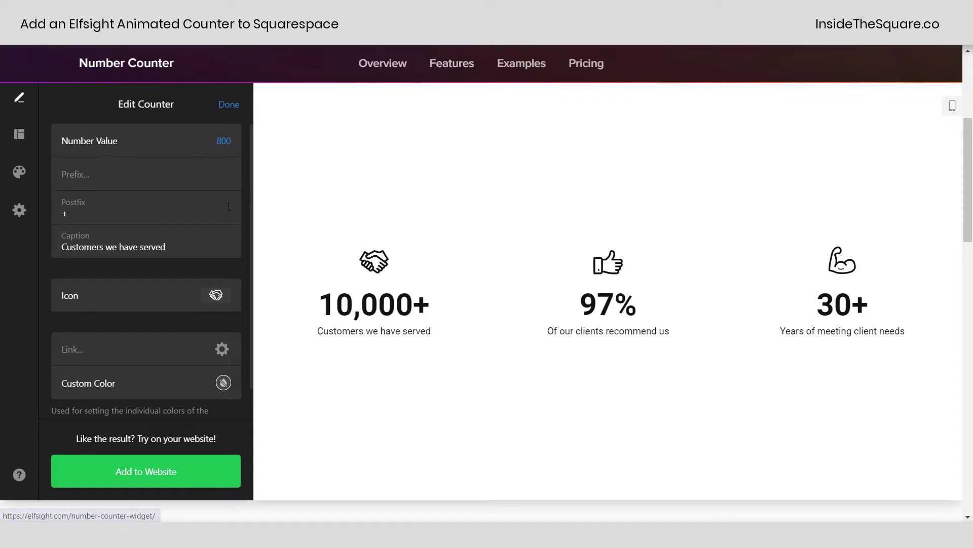
{"action": "left_click_drag", "start_coordinate": [186, 246], "coordinate": [293, 241]}
{"action": "type", "text": "Cups of coffee we had today"}
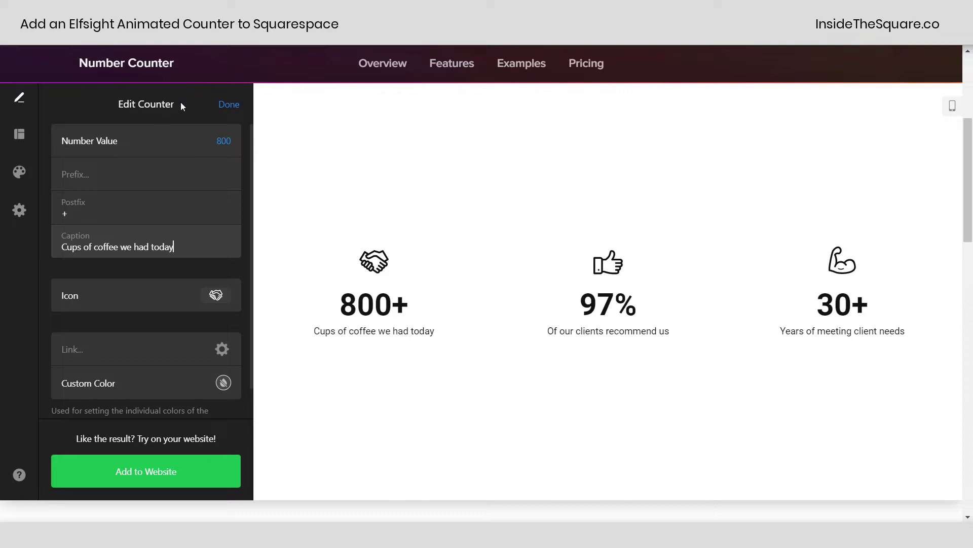
- Swap the first counter's handshake icon for the coffee-cup icon from the library
{"action": "left_click", "coordinate": [214, 296]}
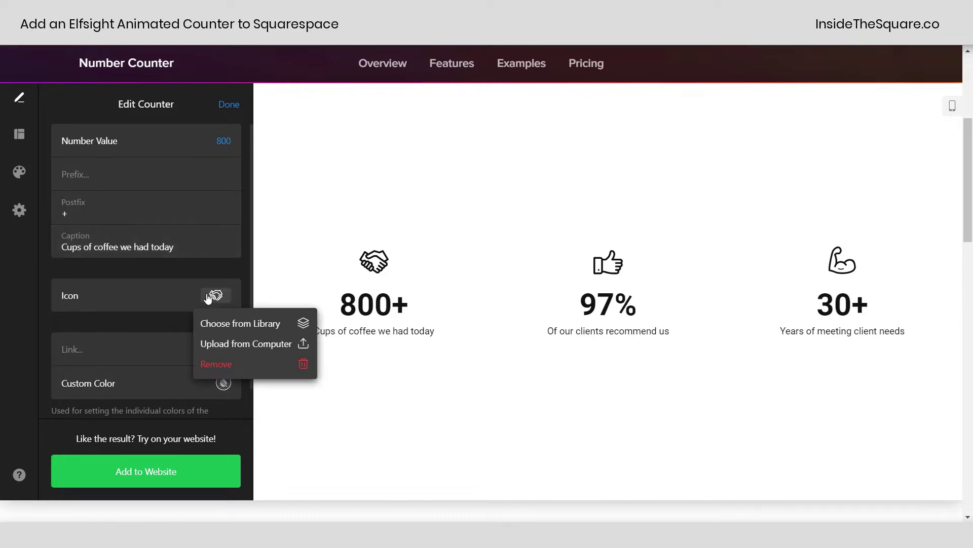
{"action": "left_click", "coordinate": [267, 329]}
{"action": "scroll", "coordinate": [182, 375], "scroll_direction": "down", "scroll_amount": 8}
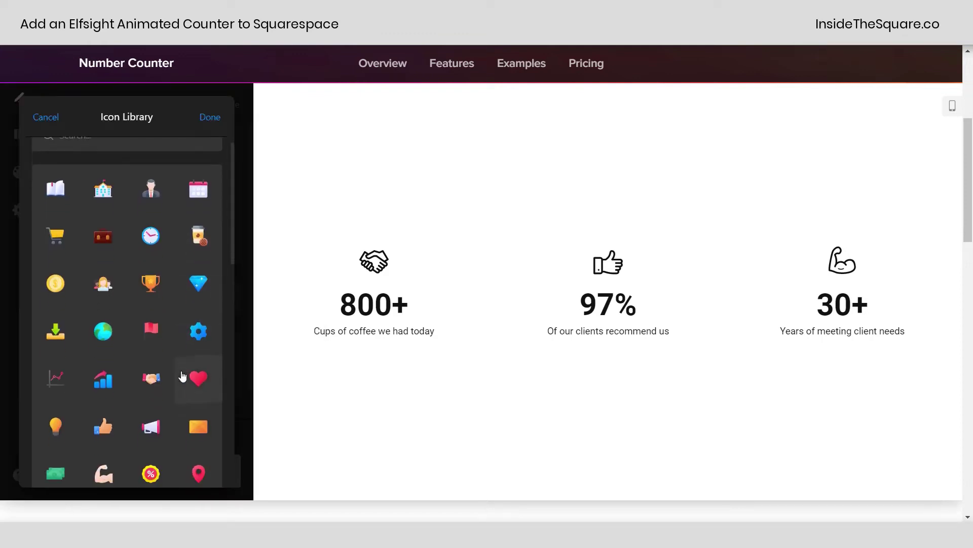
{"action": "scroll", "coordinate": [182, 376], "scroll_direction": "down", "scroll_amount": 6}
{"action": "scroll", "coordinate": [183, 376], "scroll_direction": "up", "scroll_amount": 10}
{"action": "scroll", "coordinate": [182, 376], "scroll_direction": "up", "scroll_amount": 5}
{"action": "left_click", "coordinate": [209, 254]}
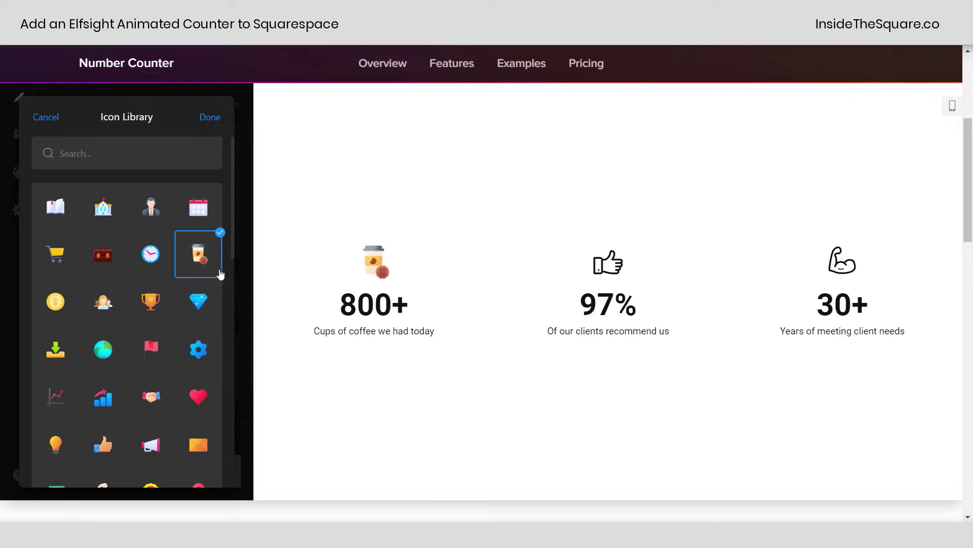
{"action": "left_click", "coordinate": [211, 117]}
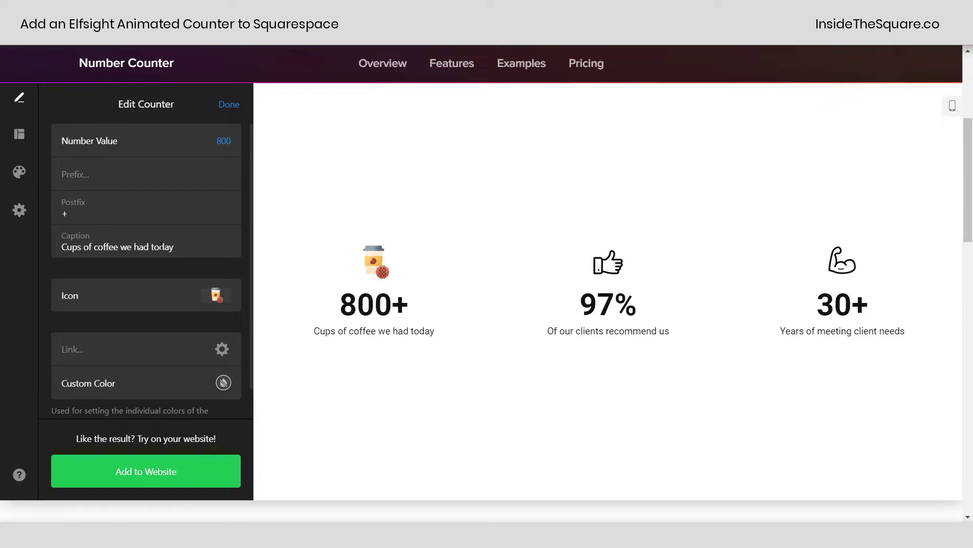
- Try a prefix and clear it, then replace the '+' postfix with 'cups'
{"action": "left_click", "coordinate": [110, 168]}
{"action": "type", "text": "before"}
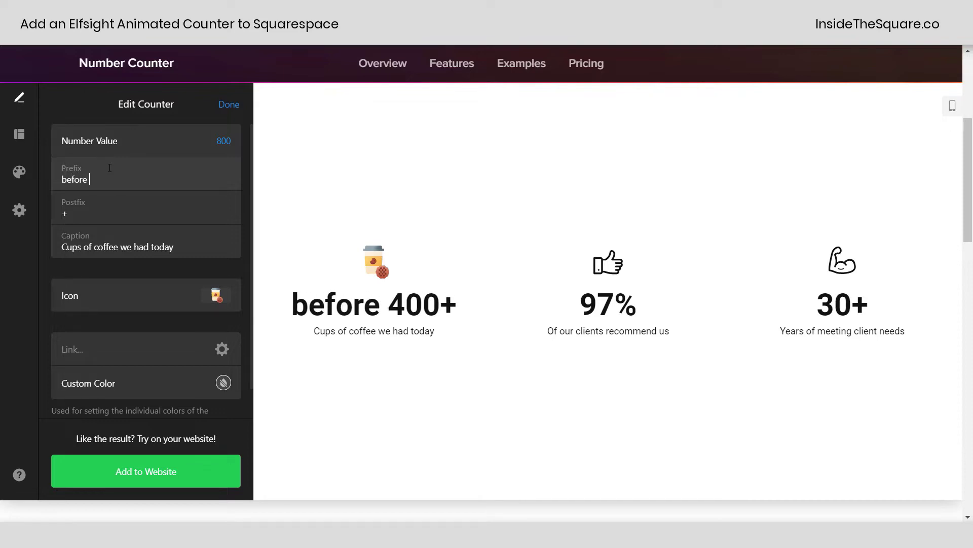
{"action": "key", "text": "ctrl+a"}
{"action": "key", "text": "BackSpace"}
{"action": "left_click", "coordinate": [132, 217]}
{"action": "key", "text": "BackSpace"}
{"action": "type", "text": "cups"}
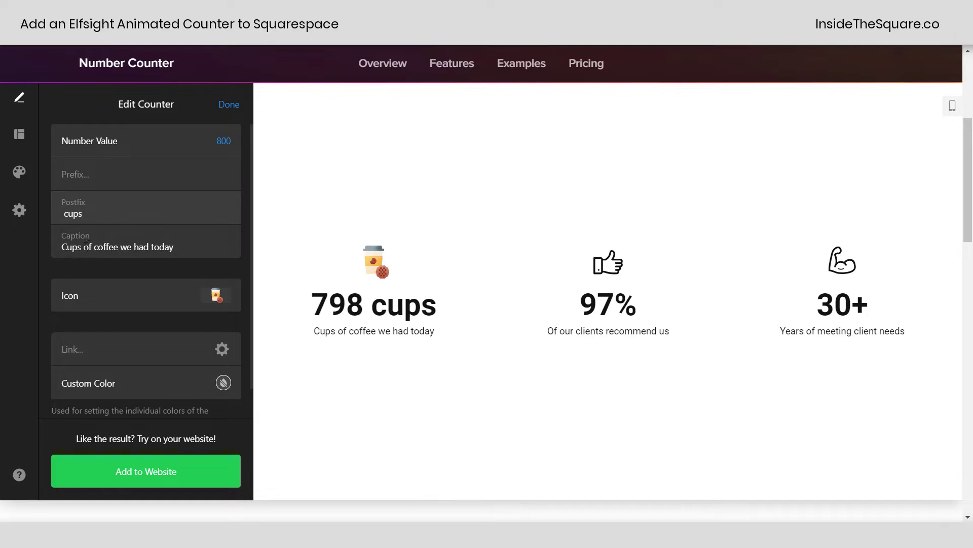
- Change the caption to 'of coffee we had this year'
{"action": "left_click_drag", "start_coordinate": [86, 247], "coordinate": [32, 251]}
{"action": "key", "text": "BackSpace"}
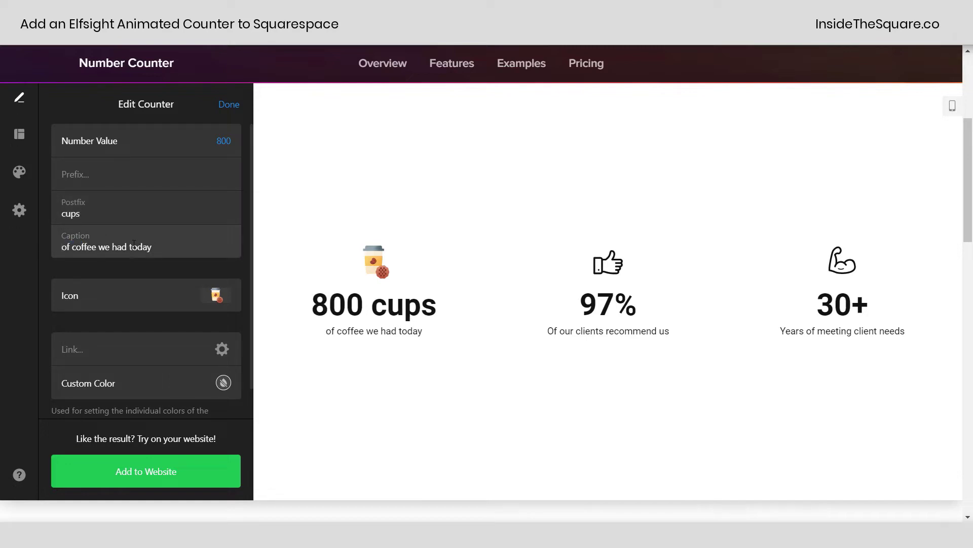
{"action": "double_click", "coordinate": [132, 246]}
{"action": "type", "text": "this year"}
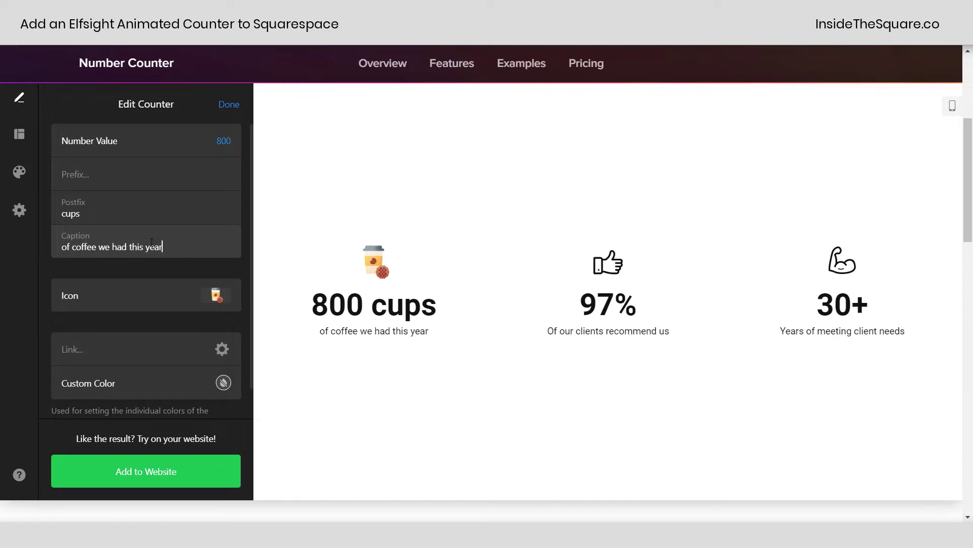
{"action": "left_click", "coordinate": [103, 344]}
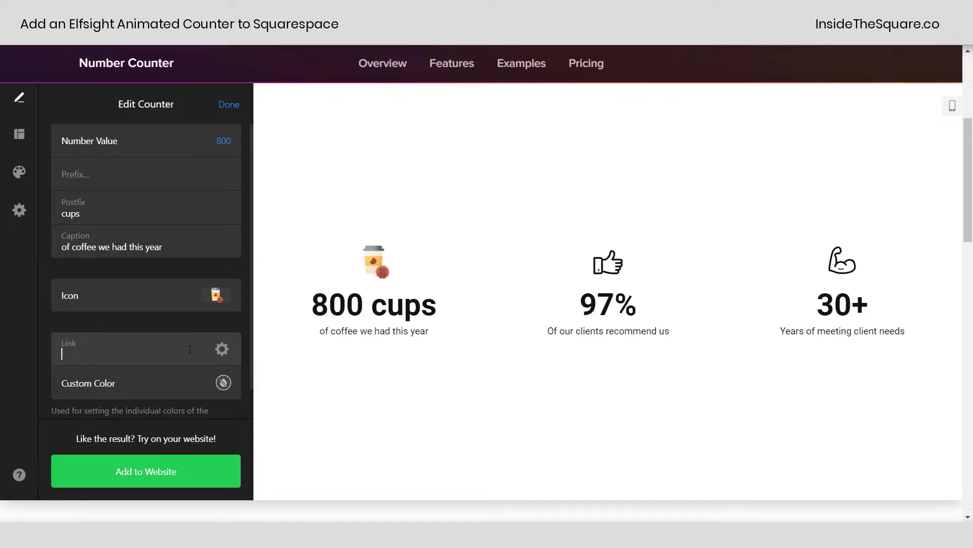
- Set the number to 42, postfix to 'websites', and caption to 'created with Squarespace'
{"action": "double_click", "coordinate": [230, 142]}
{"action": "type", "text": "42"}
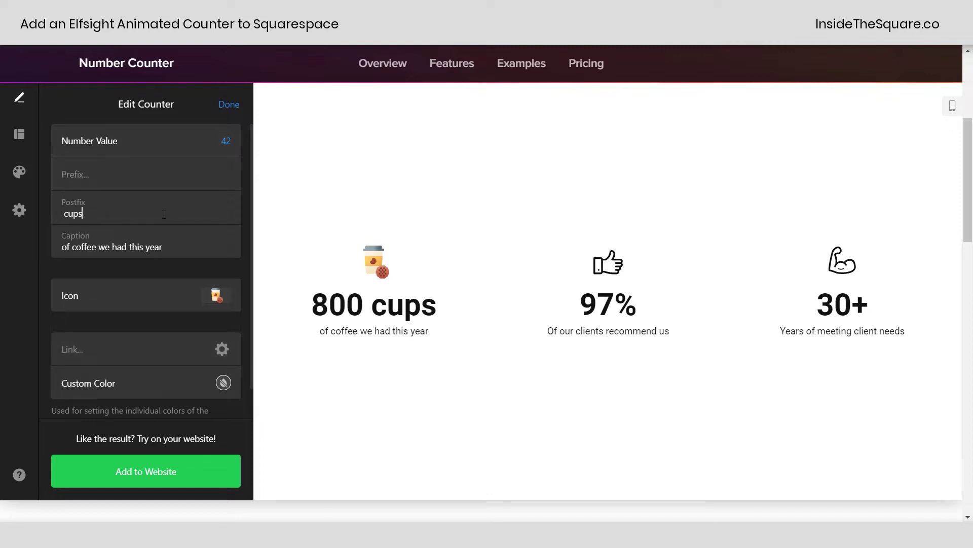
{"action": "double_click", "coordinate": [164, 214]}
{"action": "key", "text": "BackSpace"}
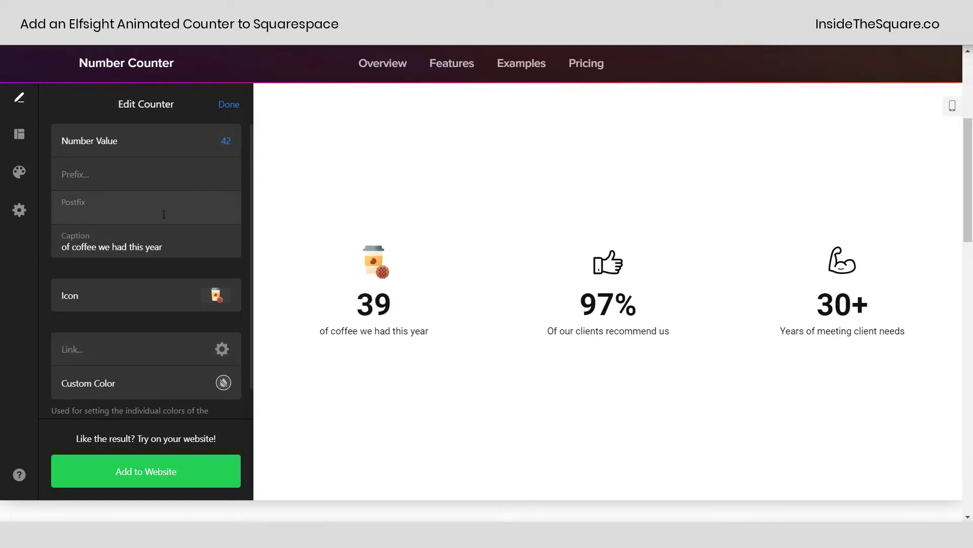
{"action": "type", "text": "websties"}
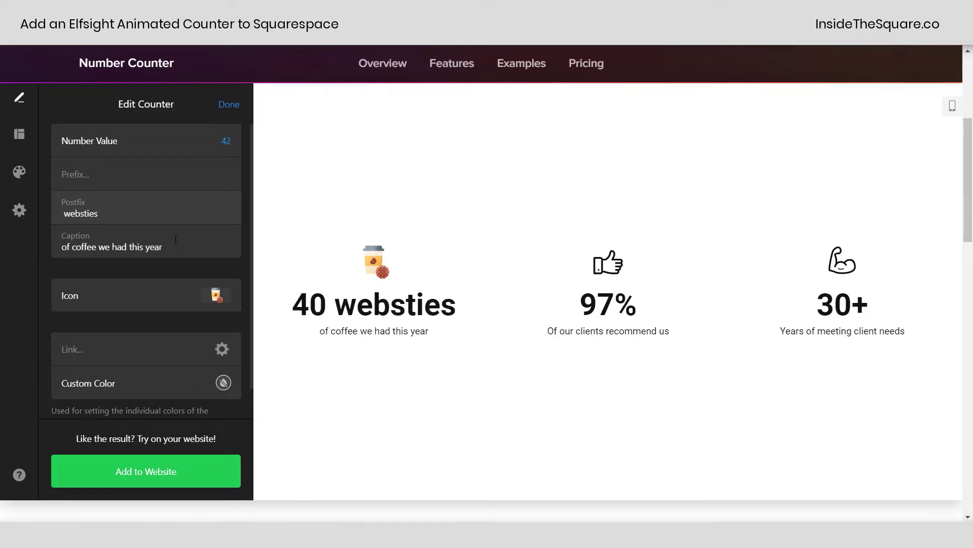
{"action": "triple_click", "coordinate": [180, 242]}
{"action": "type", "text": "created with Squarespace"}
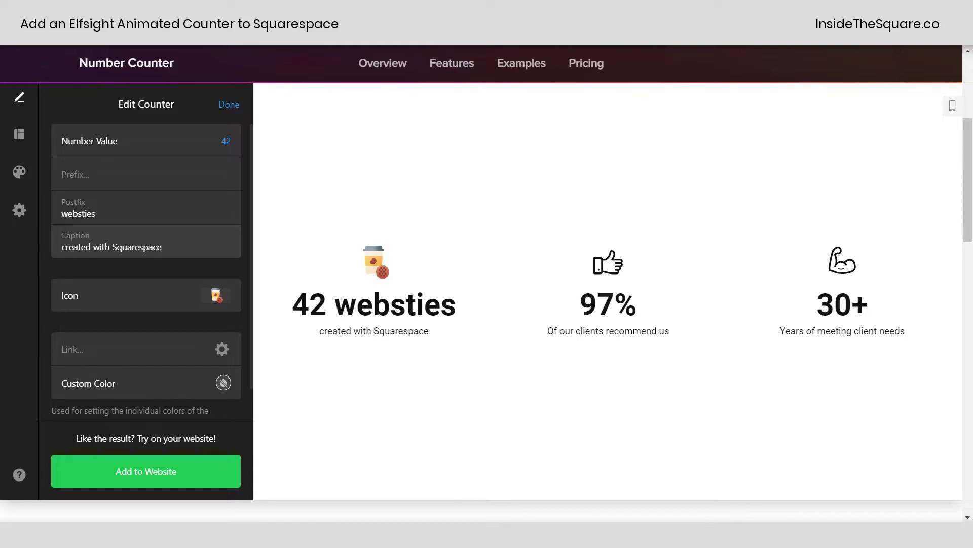
{"action": "left_click", "coordinate": [88, 213]}
{"action": "key", "text": "BackSpace"}
{"action": "key", "text": "Right"}
{"action": "type", "text": "t"}
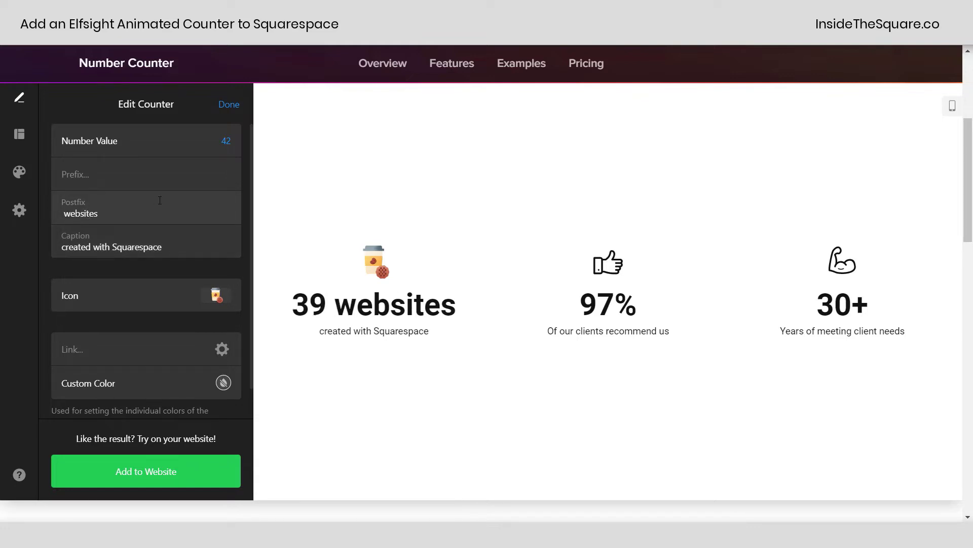
- Replace the coffee-cup icon with the rocket icon from the library
{"action": "left_click", "coordinate": [217, 295]}
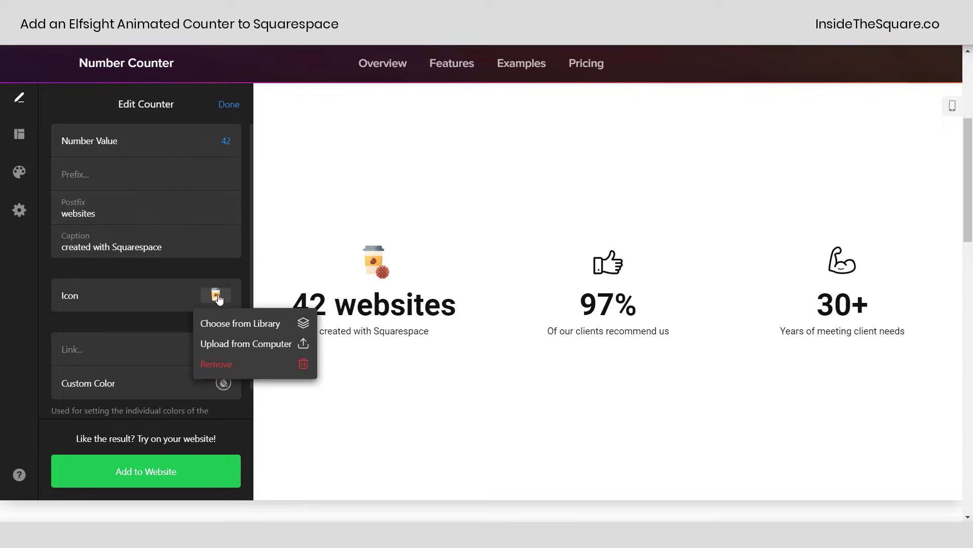
{"action": "left_click", "coordinate": [237, 323]}
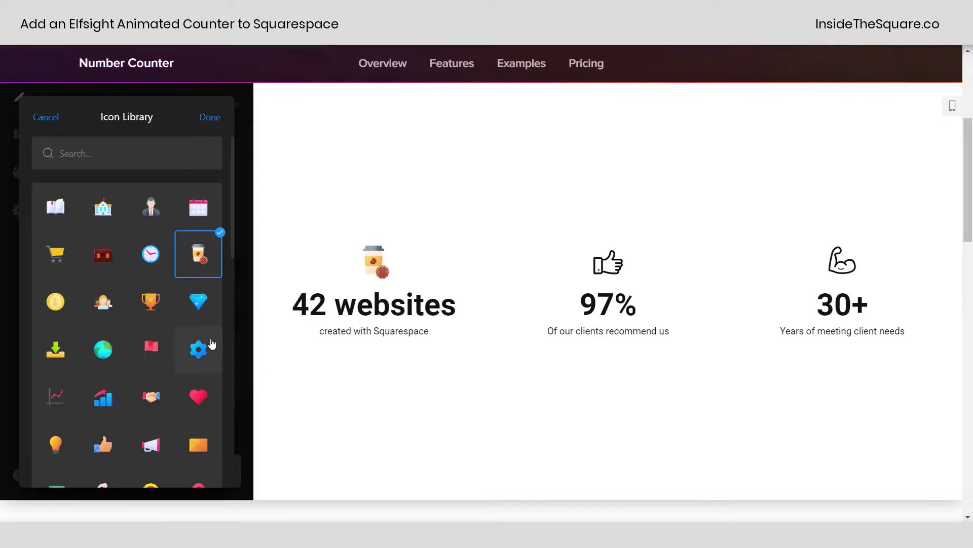
{"action": "scroll", "coordinate": [212, 343], "scroll_direction": "down", "scroll_amount": 3}
{"action": "left_click", "coordinate": [164, 352]}
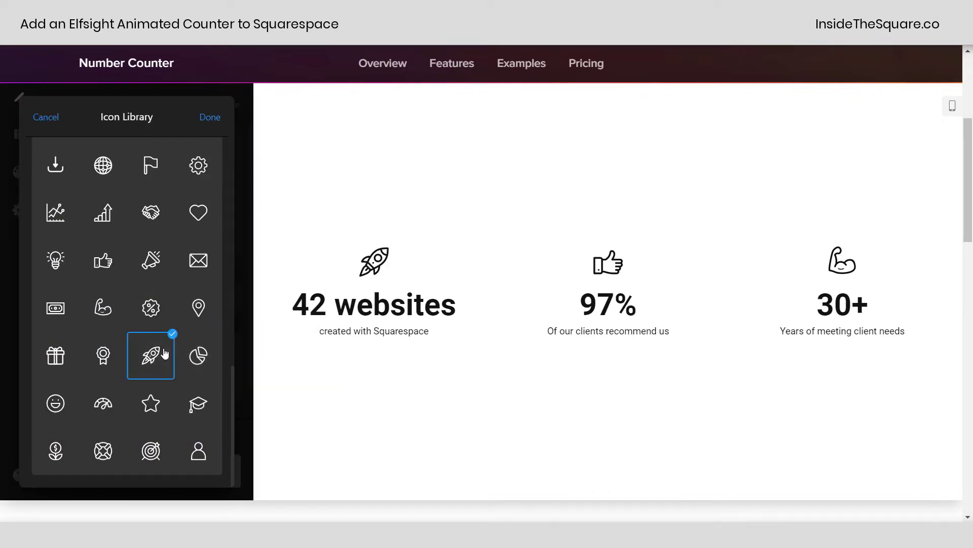
{"action": "left_click", "coordinate": [245, 277]}
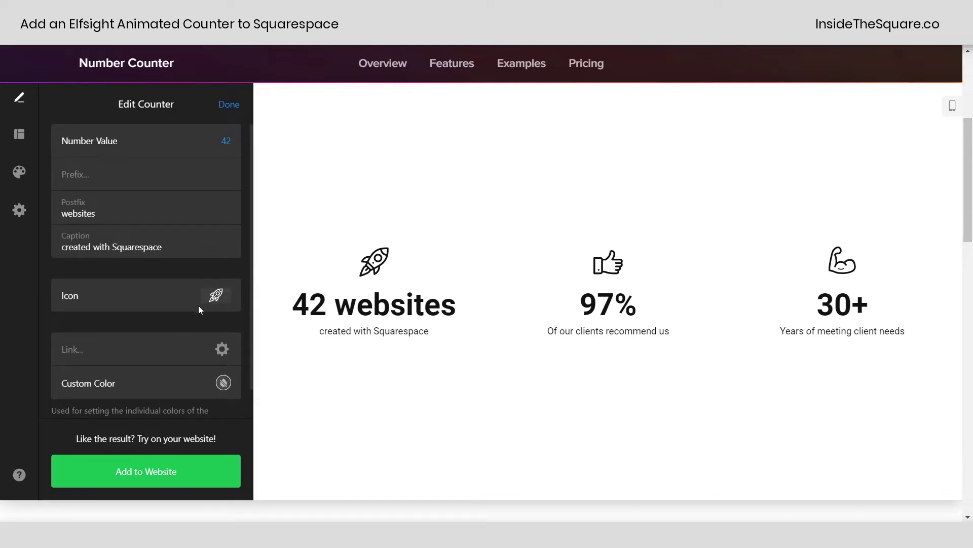
{"action": "left_click", "coordinate": [171, 352]}
- After trying green and blue, set the first counter's number colour to dark hex 33333
{"action": "left_click", "coordinate": [224, 383]}
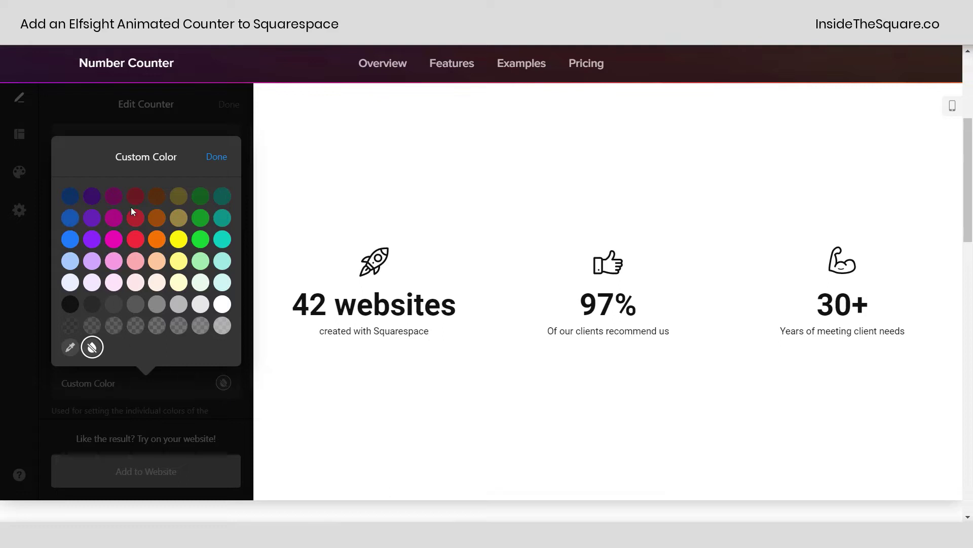
{"action": "left_click", "coordinate": [201, 239]}
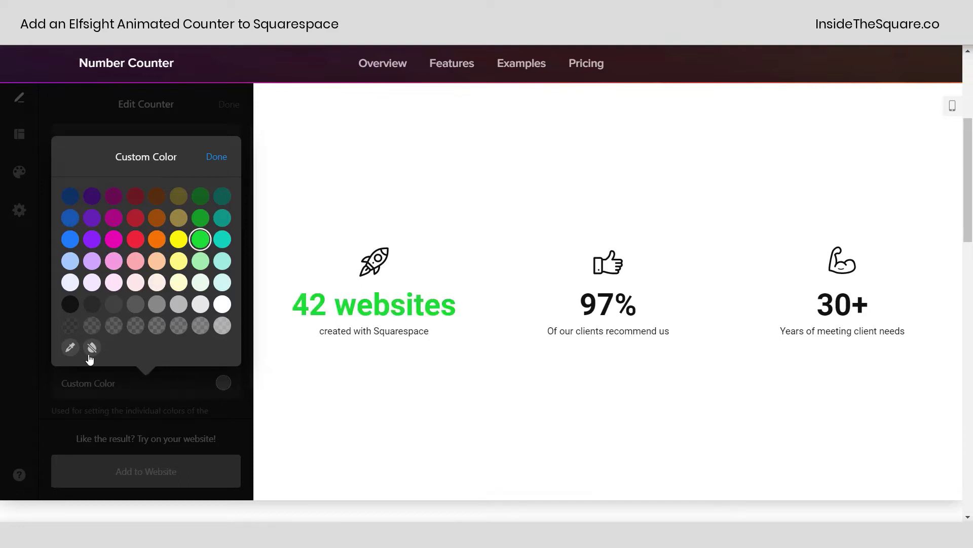
{"action": "left_click", "coordinate": [71, 348]}
{"action": "left_click_drag", "start_coordinate": [139, 316], "coordinate": [85, 314]}
{"action": "left_click", "coordinate": [152, 209]}
{"action": "left_click", "coordinate": [160, 265]}
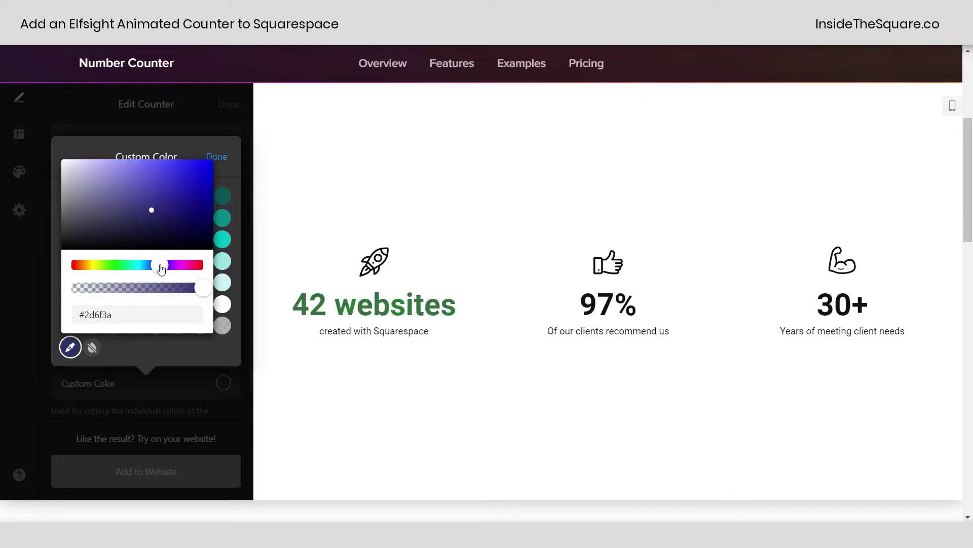
{"action": "left_click", "coordinate": [180, 185]}
{"action": "left_click_drag", "start_coordinate": [107, 310], "coordinate": [92, 311]}
{"action": "type", "text": "33333"}
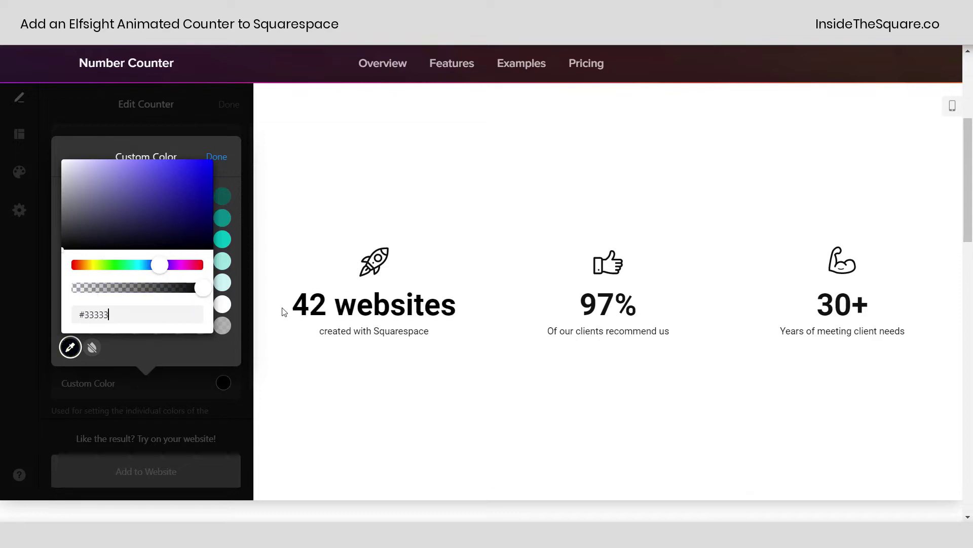
{"action": "left_click", "coordinate": [240, 374]}
{"action": "left_click", "coordinate": [230, 105]}
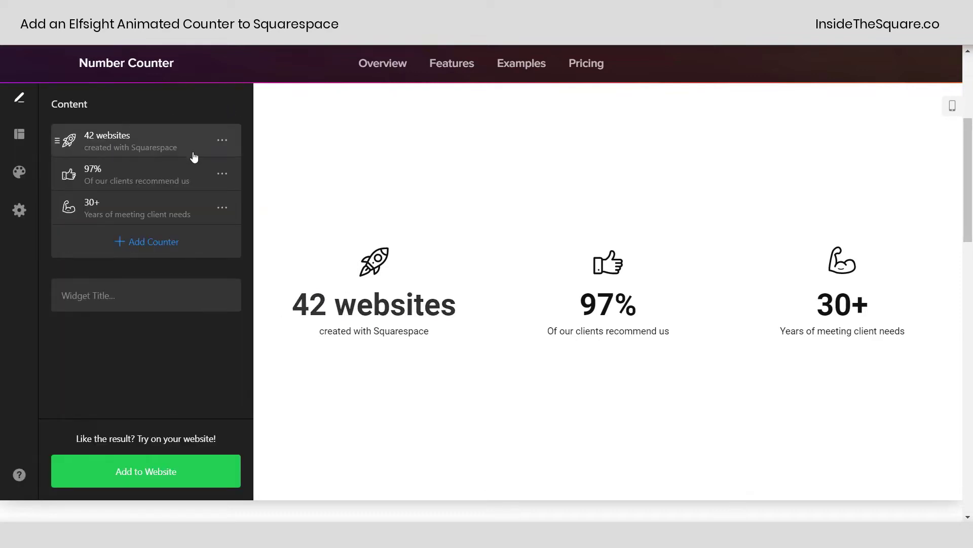
{"action": "left_click", "coordinate": [128, 299]}
{"action": "type", "text": "C"}
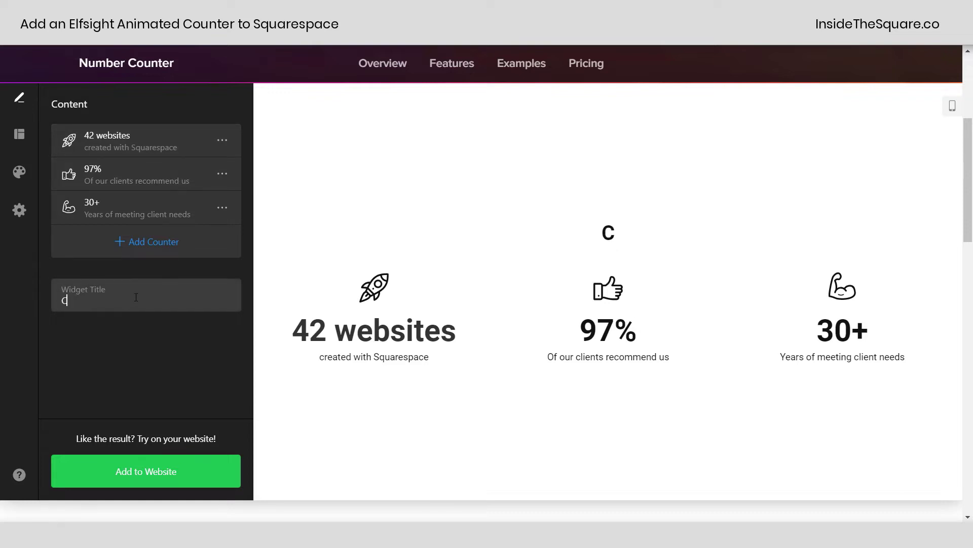
{"action": "type", "text": "all it anything you want"}
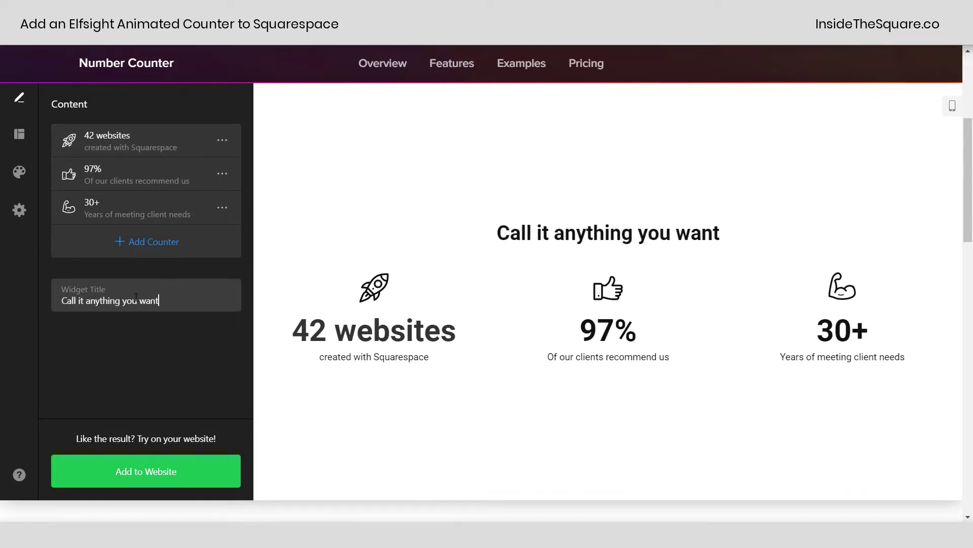
{"action": "key", "text": "ctrl+a"}
{"action": "key", "text": "BackSpace"}
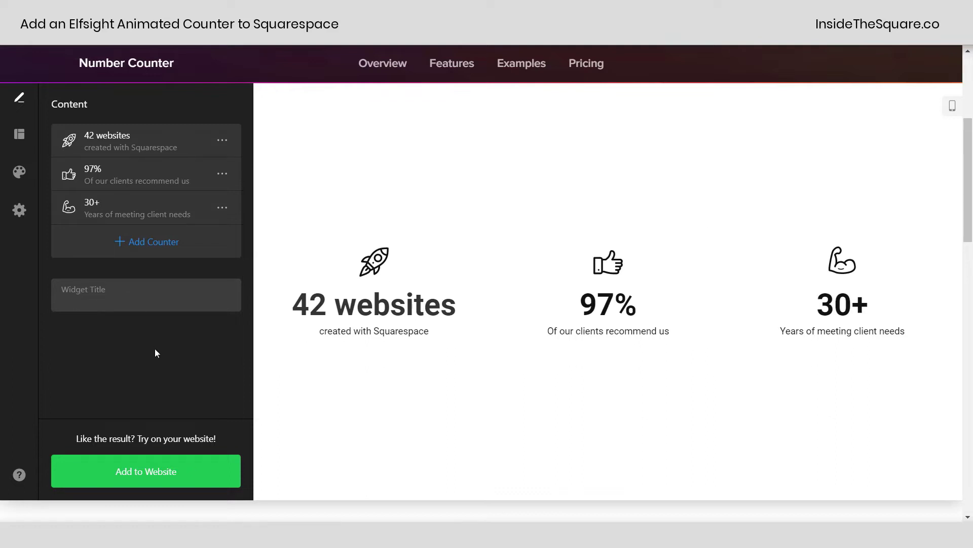
{"action": "left_click", "coordinate": [156, 352]}
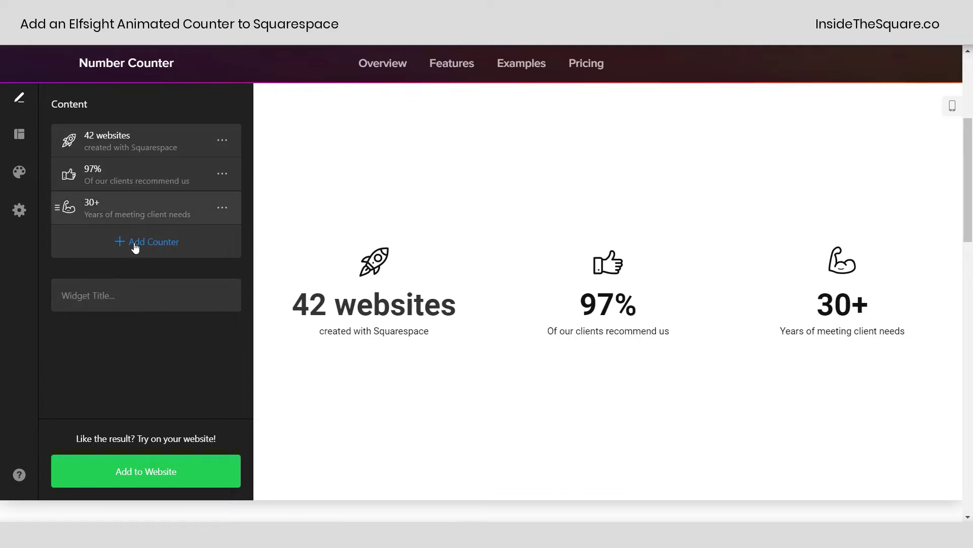
- Set the phone spacing between counters to 30px, checking it in the mobile preview
{"action": "left_click", "coordinate": [19, 136]}
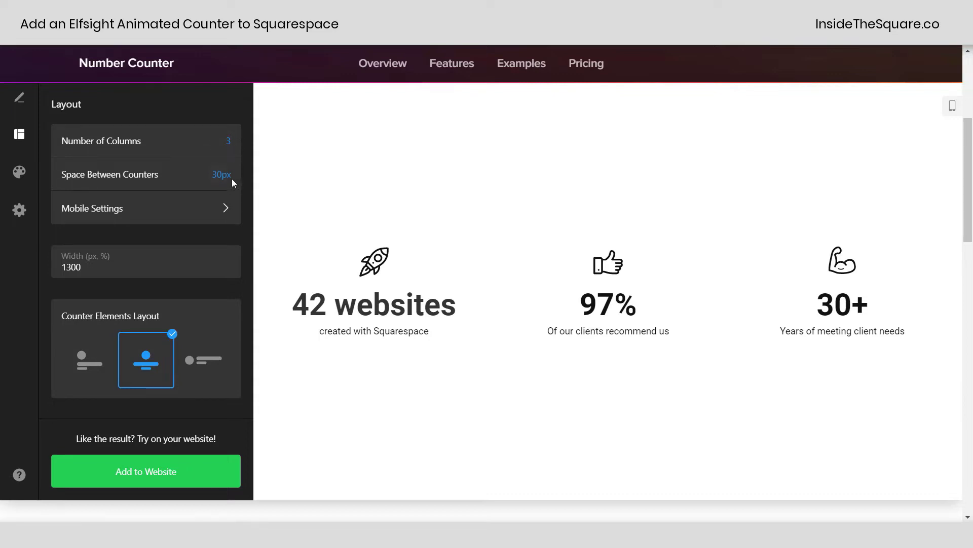
{"action": "left_click", "coordinate": [172, 208]}
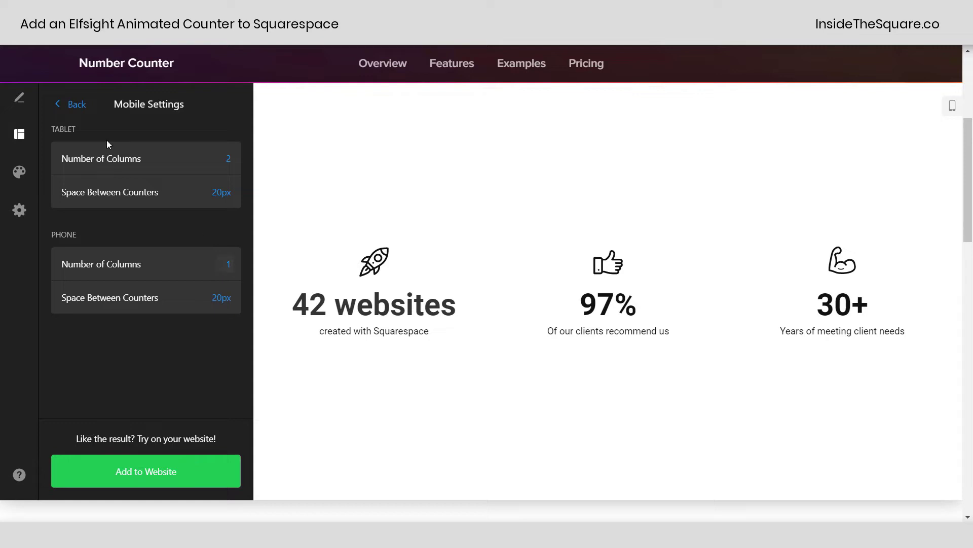
{"action": "left_click", "coordinate": [58, 104]}
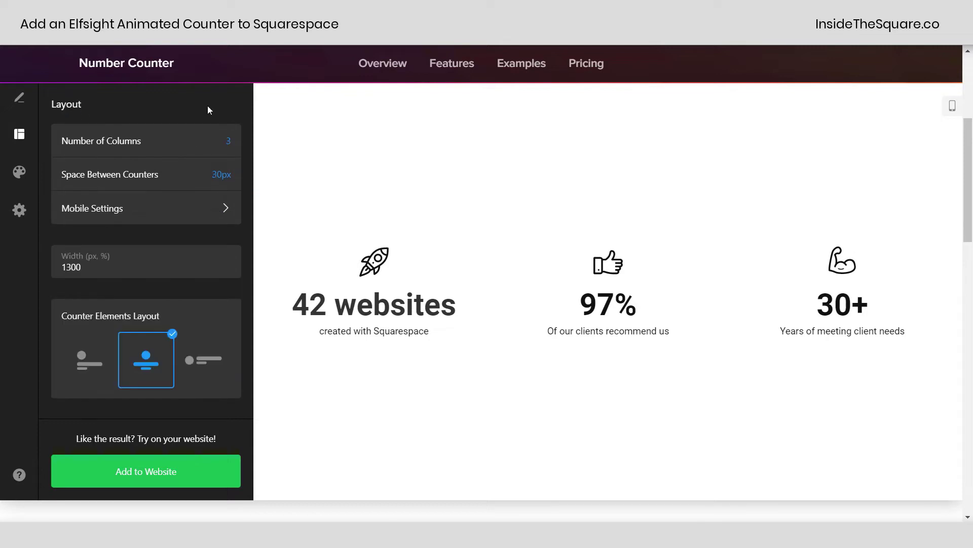
{"action": "left_click", "coordinate": [952, 108]}
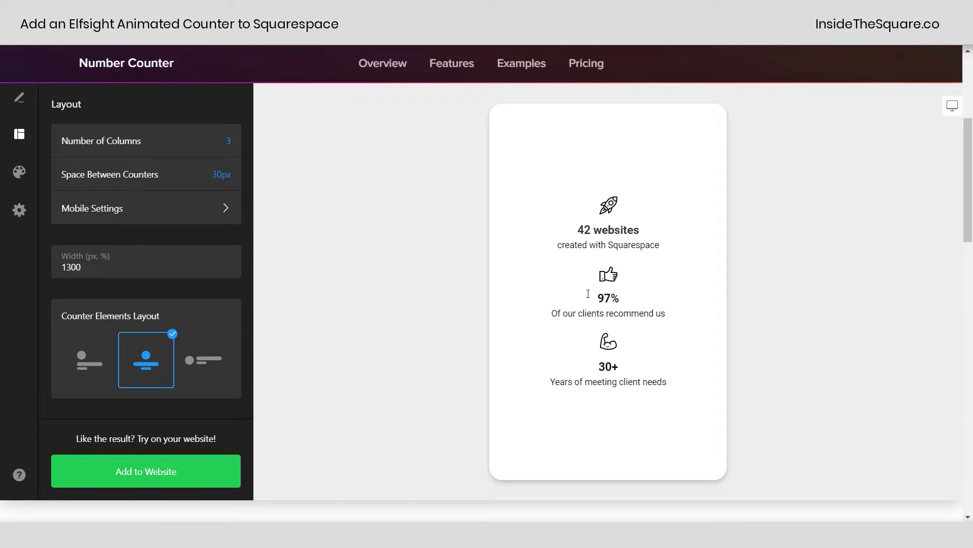
{"action": "left_click", "coordinate": [183, 211]}
{"action": "left_click", "coordinate": [222, 298]}
{"action": "left_click", "coordinate": [217, 407]}
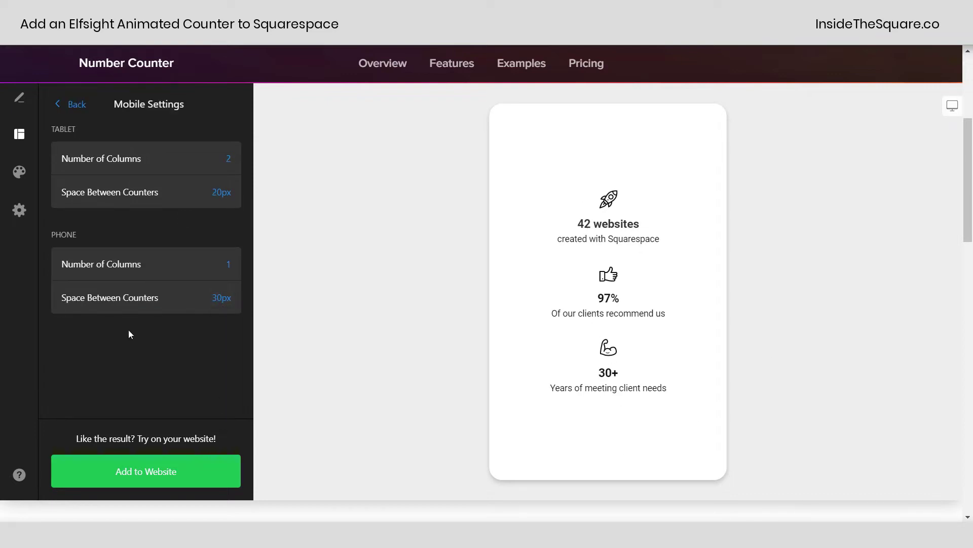
{"action": "left_click", "coordinate": [66, 104]}
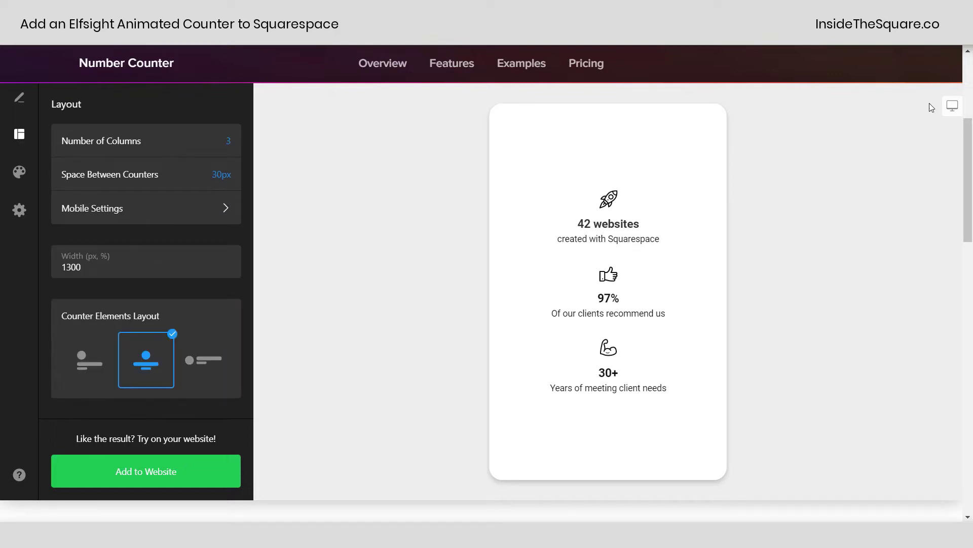
{"action": "left_click", "coordinate": [952, 107]}
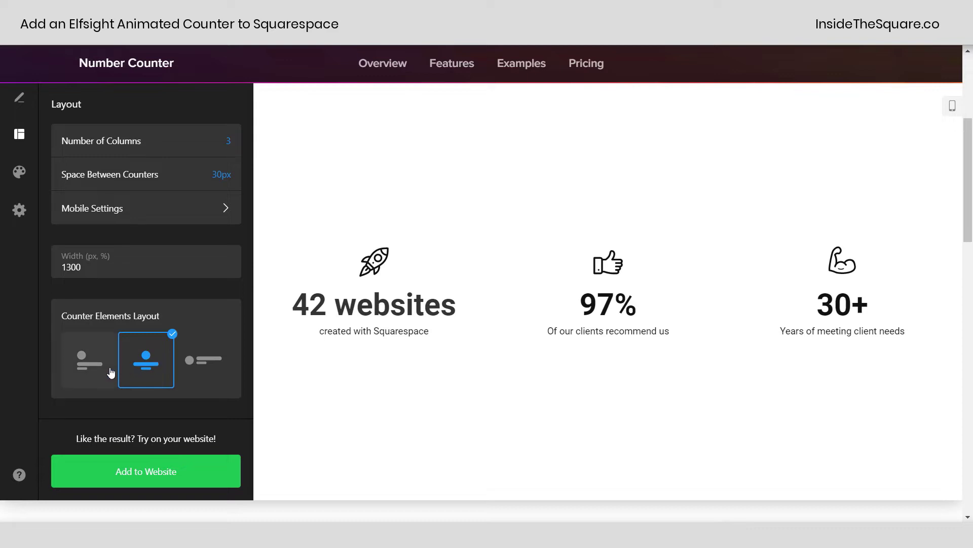
- Try left-aligned and icon-left counter layouts, then keep the centred layout
{"action": "left_click", "coordinate": [104, 371]}
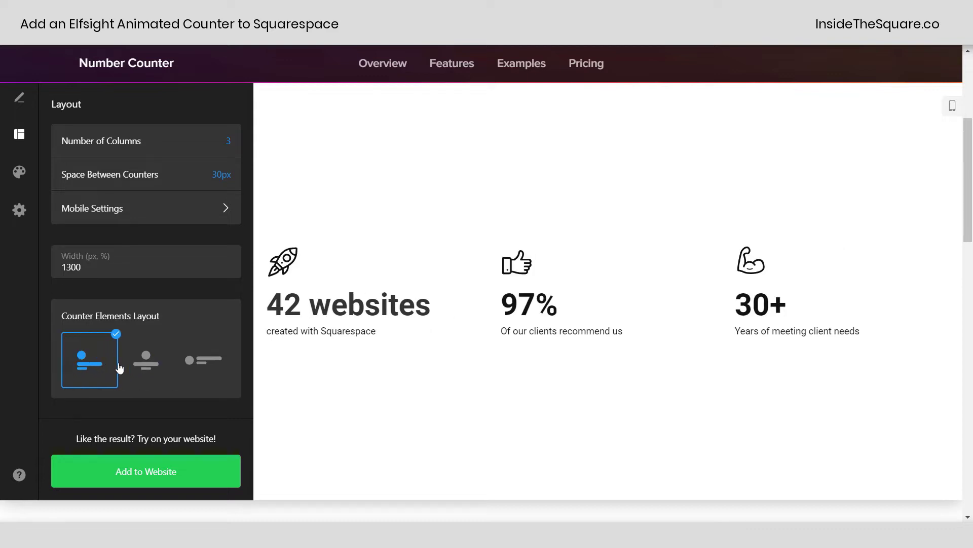
{"action": "left_click", "coordinate": [151, 374]}
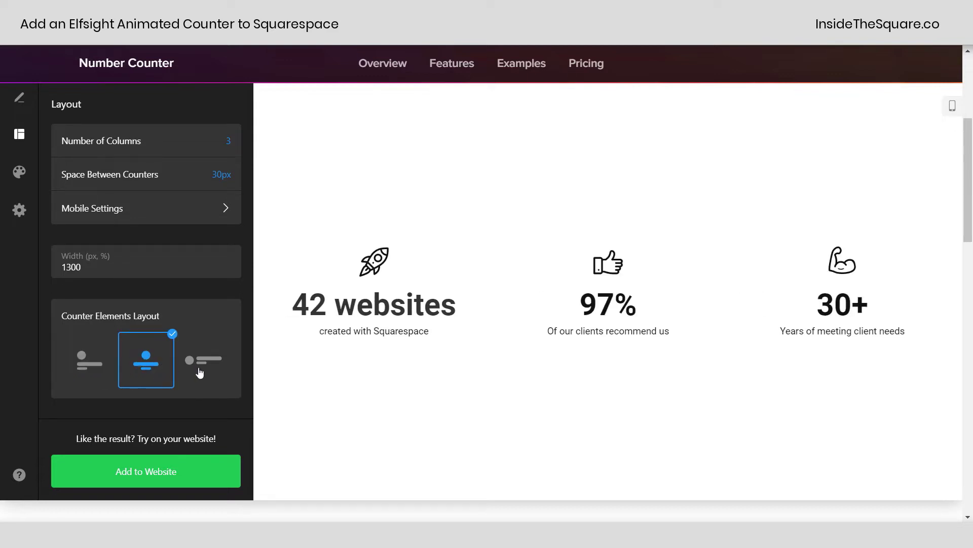
{"action": "left_click", "coordinate": [203, 365]}
{"action": "left_click", "coordinate": [158, 369]}
- After briefly trying an image, give the widget a solid #e5f5f6 background colour
{"action": "left_click", "coordinate": [26, 173]}
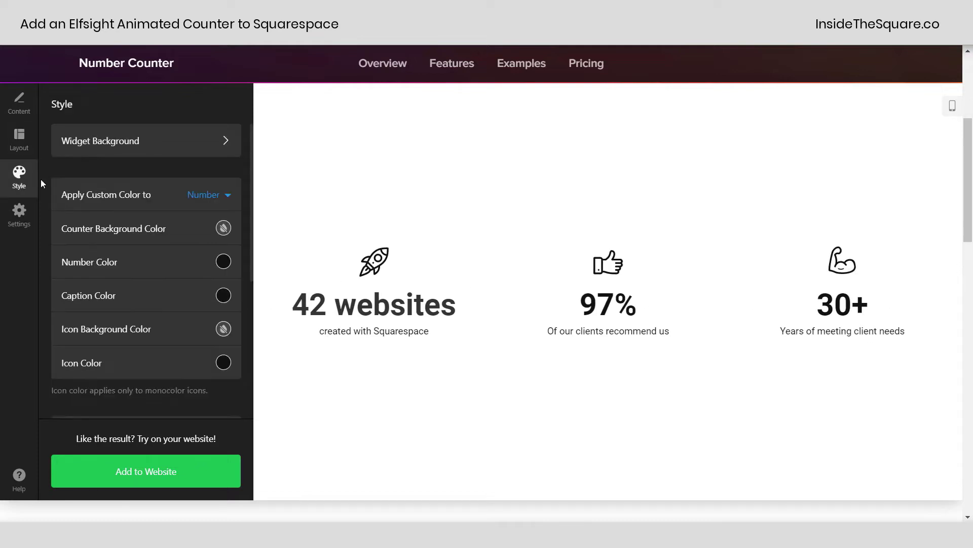
{"action": "left_click", "coordinate": [175, 142]}
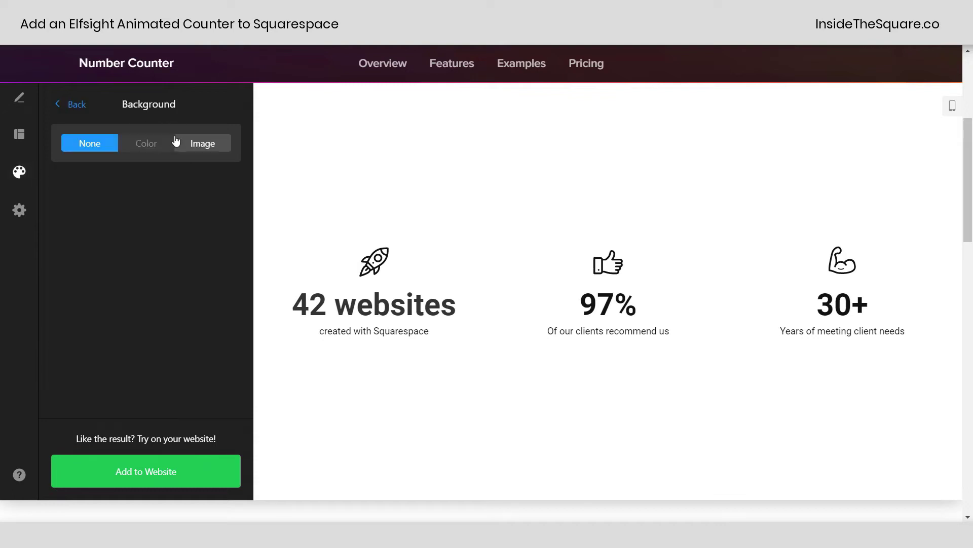
{"action": "left_click", "coordinate": [155, 148]}
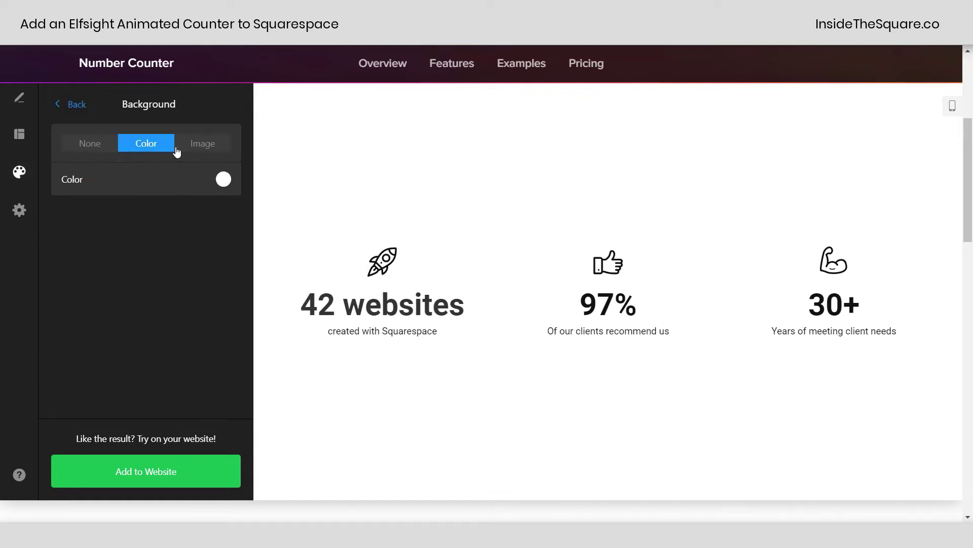
{"action": "left_click", "coordinate": [221, 153]}
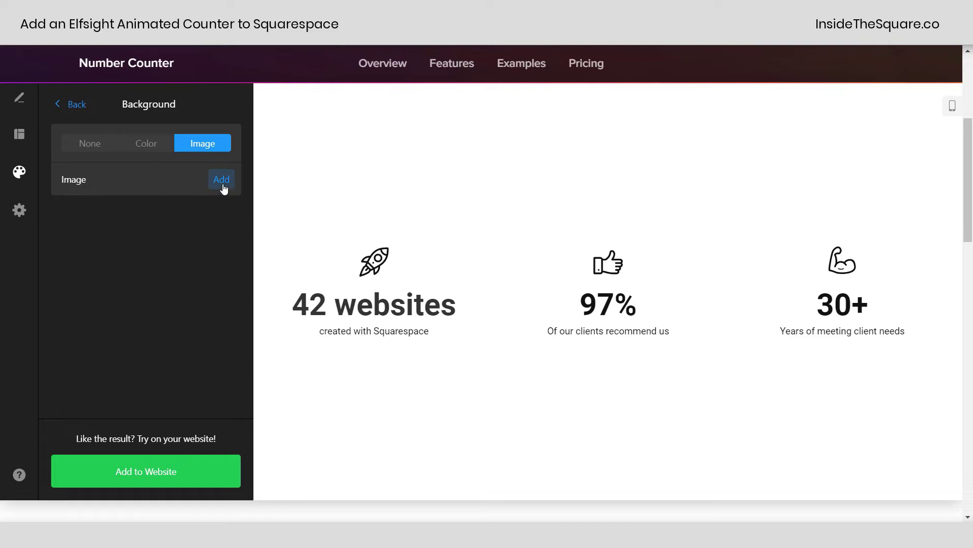
{"action": "left_click", "coordinate": [222, 180]}
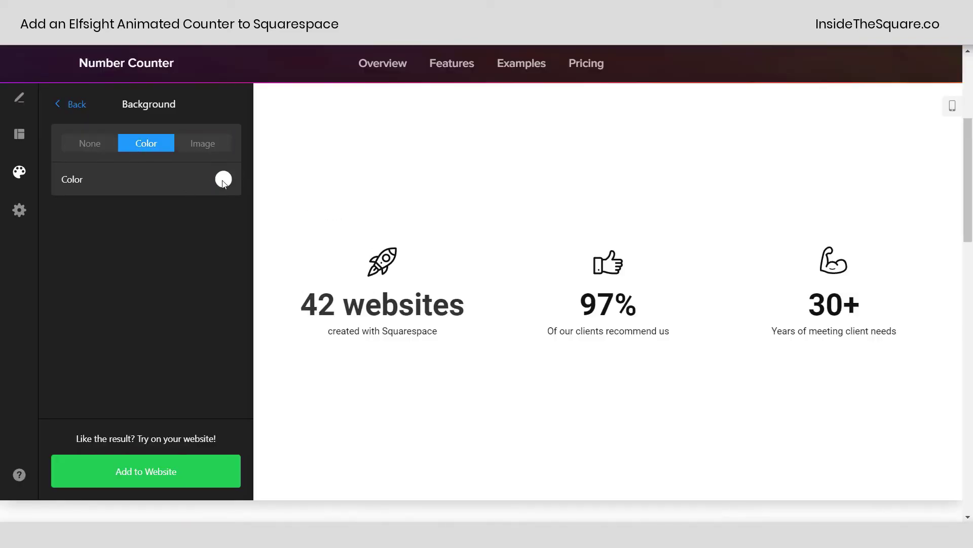
{"action": "left_click", "coordinate": [223, 180]}
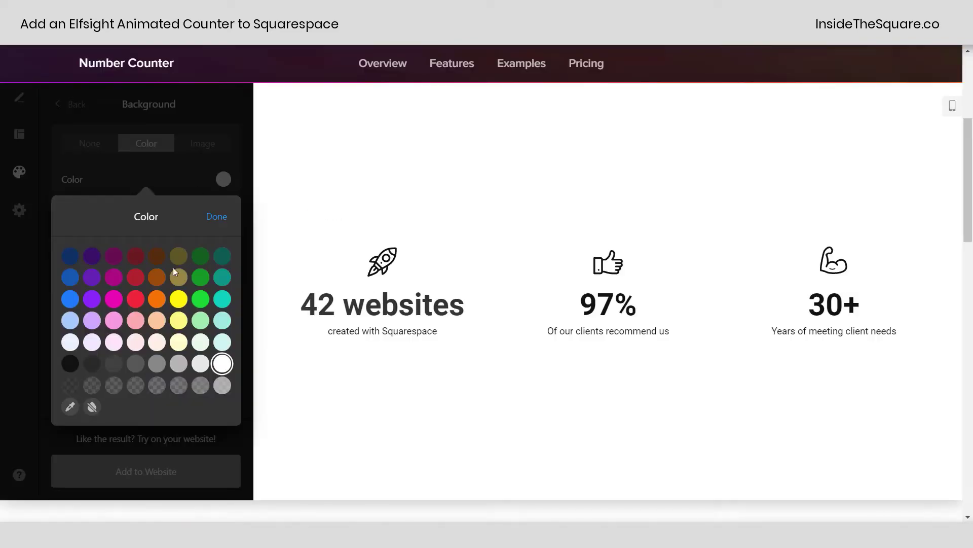
{"action": "left_click", "coordinate": [225, 319]}
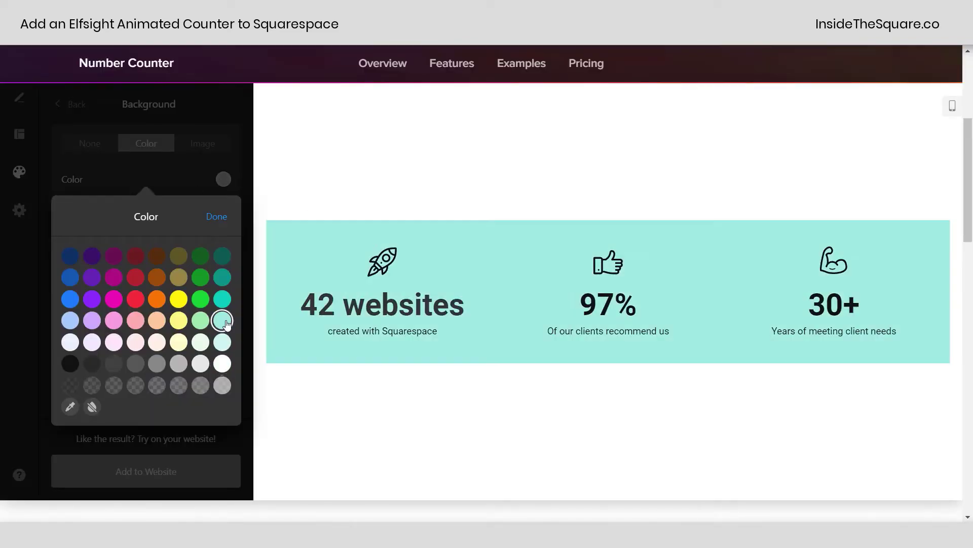
{"action": "left_click", "coordinate": [70, 407]}
{"action": "left_click_drag", "start_coordinate": [114, 374], "coordinate": [86, 371]}
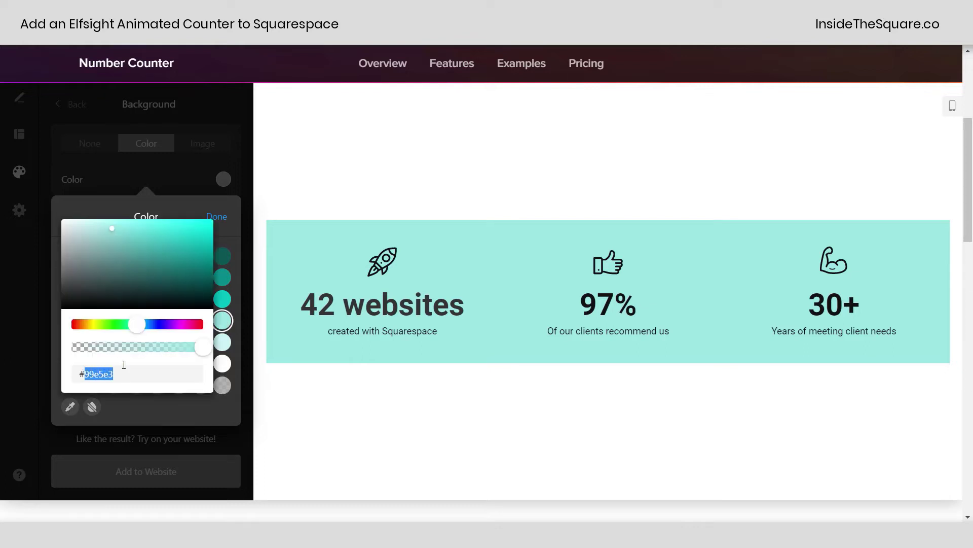
{"action": "type", "text": "e5f5f6"}
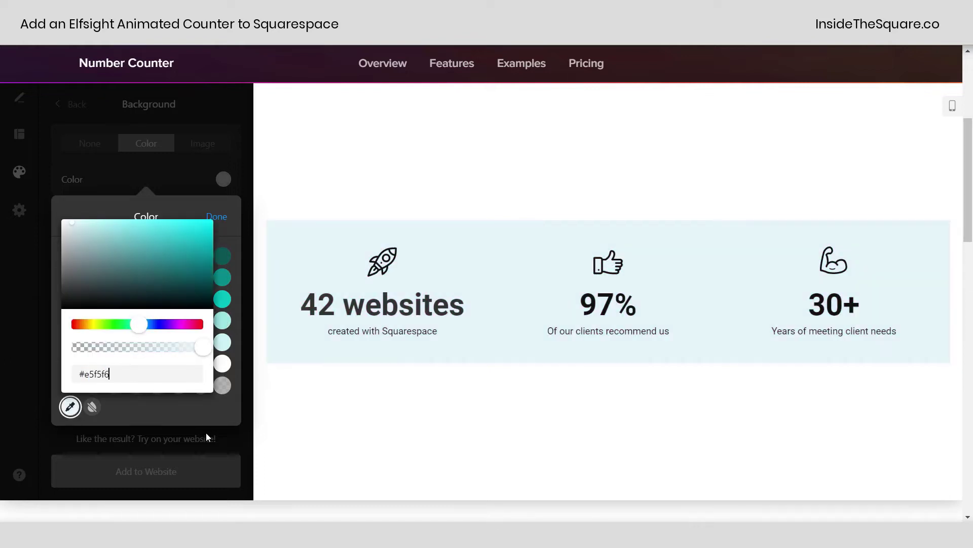
{"action": "left_click", "coordinate": [223, 433]}
{"action": "left_click", "coordinate": [226, 430]}
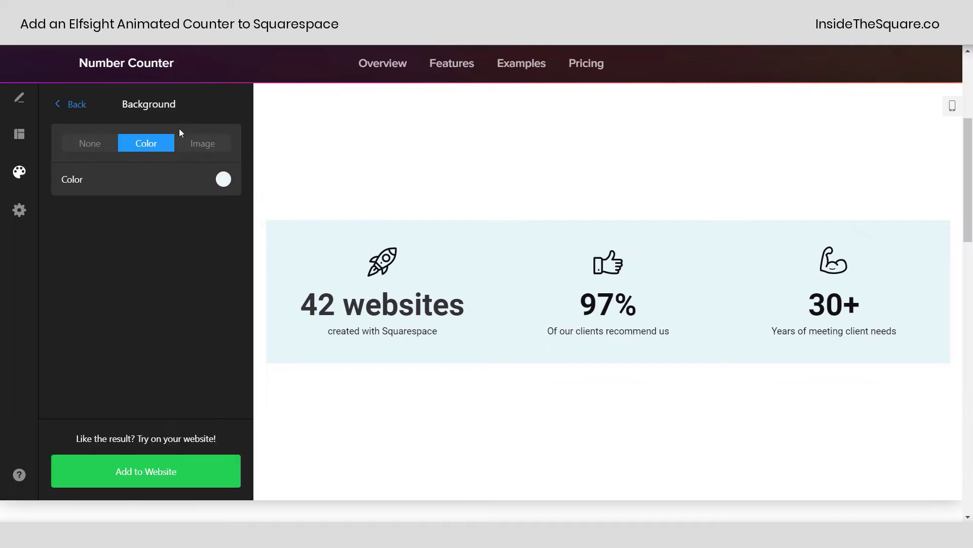
- Set each counter's background colour to white in the Style panel
{"action": "left_click", "coordinate": [70, 104]}
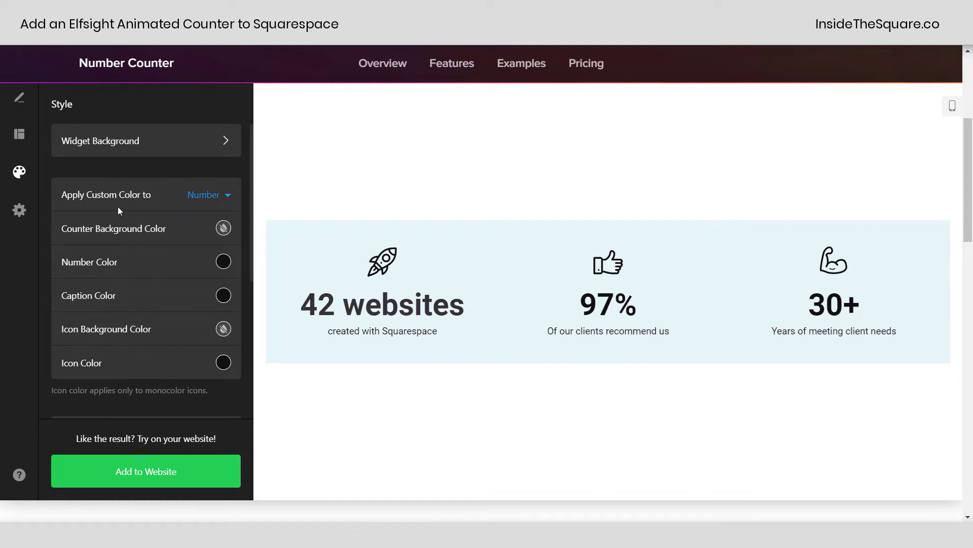
{"action": "left_click", "coordinate": [225, 229]}
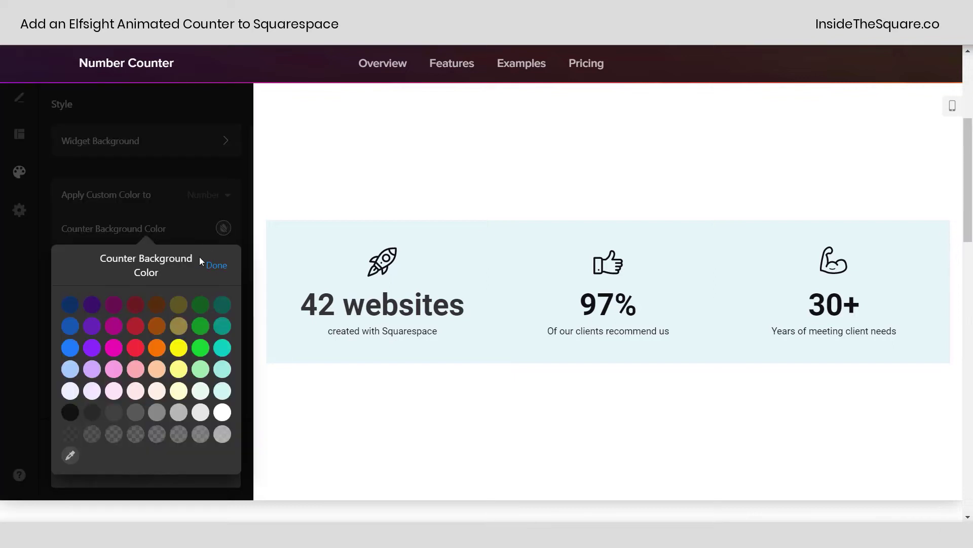
{"action": "left_click", "coordinate": [222, 413]}
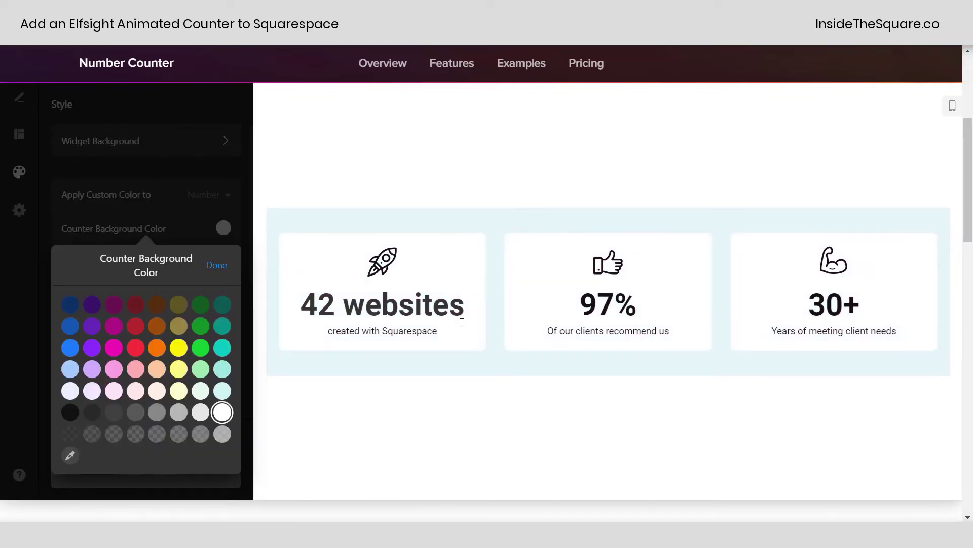
{"action": "left_click", "coordinate": [226, 269]}
{"action": "scroll", "coordinate": [150, 278], "scroll_direction": "down", "scroll_amount": 3}
- Set the number font size to 30px, keeping the font and default capitalization
{"action": "scroll", "coordinate": [150, 277], "scroll_direction": "down", "scroll_amount": 3}
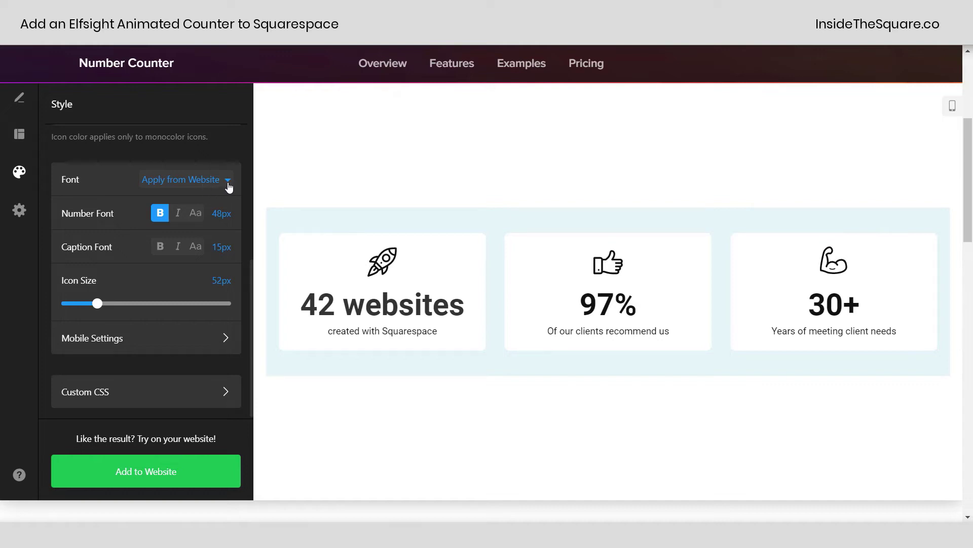
{"action": "left_click", "coordinate": [229, 186]}
{"action": "scroll", "coordinate": [167, 280], "scroll_direction": "down", "scroll_amount": 10}
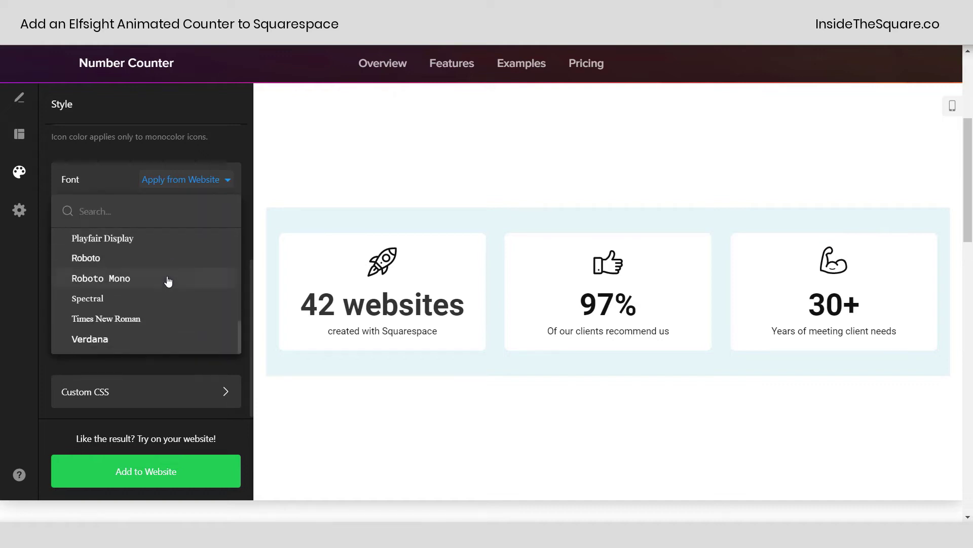
{"action": "scroll", "coordinate": [167, 279], "scroll_direction": "up", "scroll_amount": 10}
{"action": "left_click", "coordinate": [219, 156]}
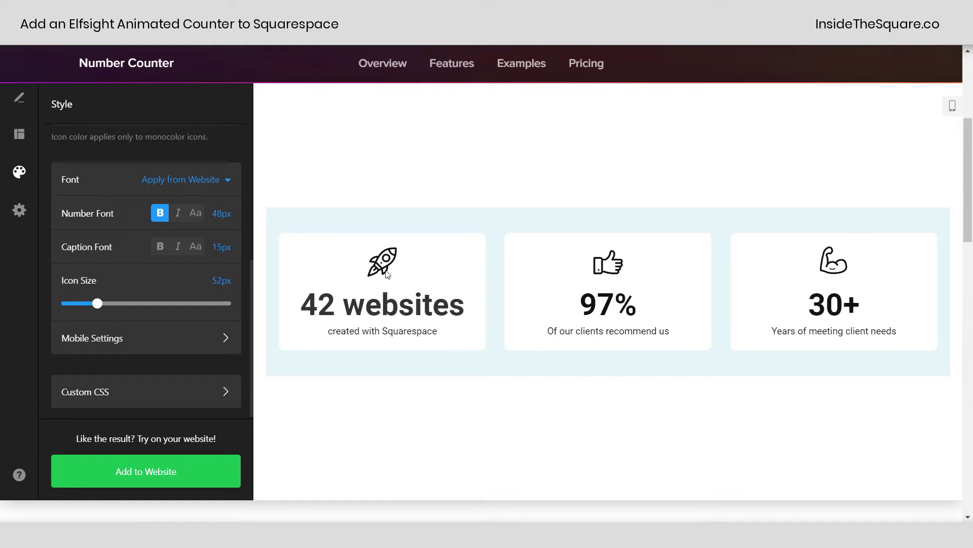
{"action": "left_click", "coordinate": [224, 215]}
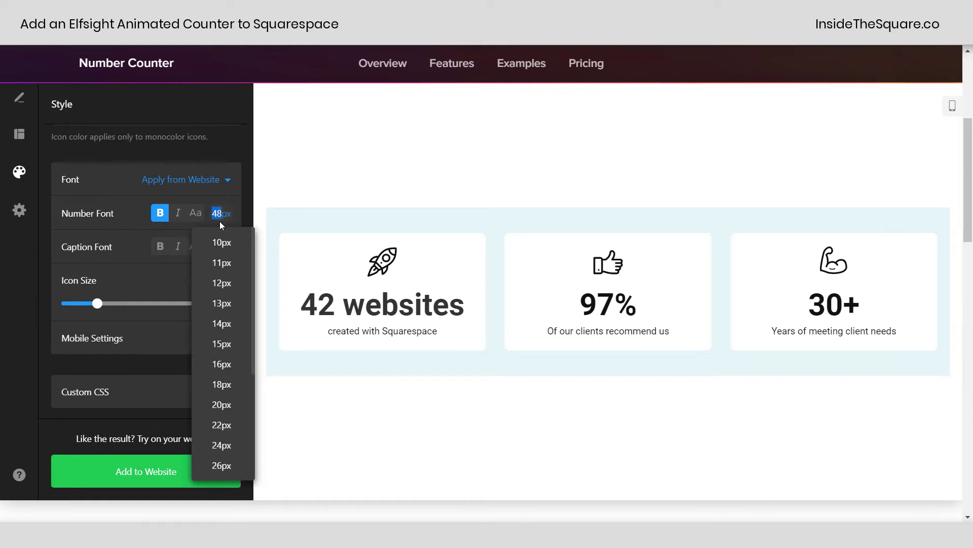
{"action": "type", "text": "30"}
{"action": "left_click", "coordinate": [245, 208]}
{"action": "left_click", "coordinate": [197, 222]}
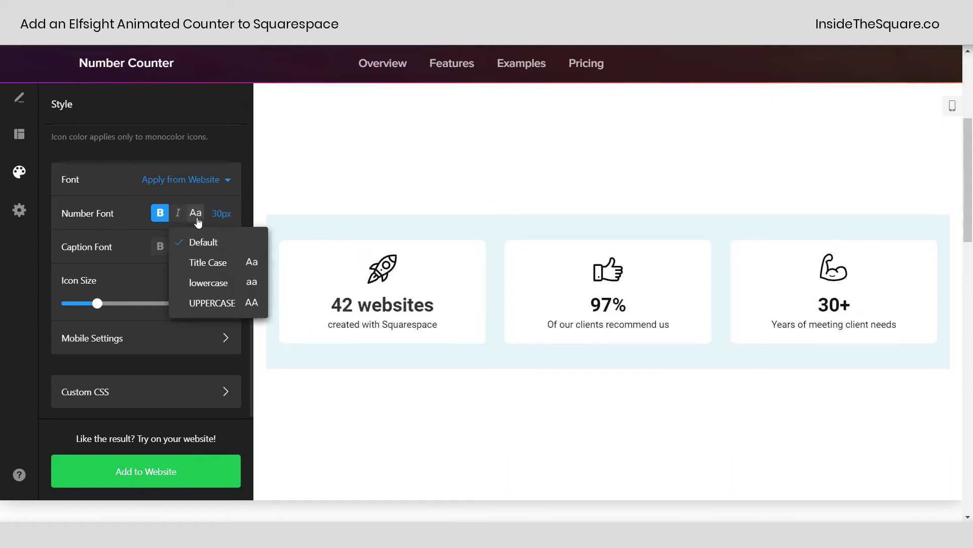
{"action": "left_click", "coordinate": [212, 303]}
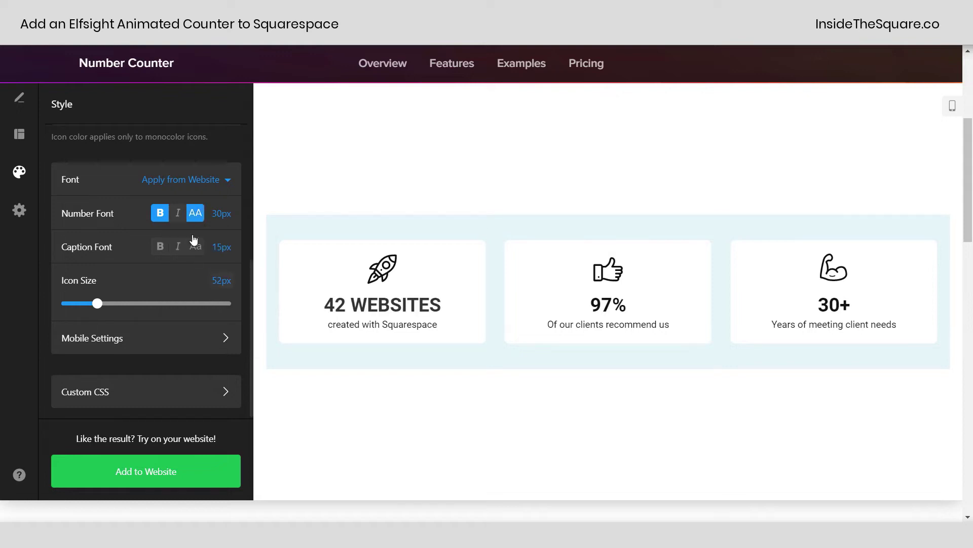
{"action": "left_click", "coordinate": [195, 213]}
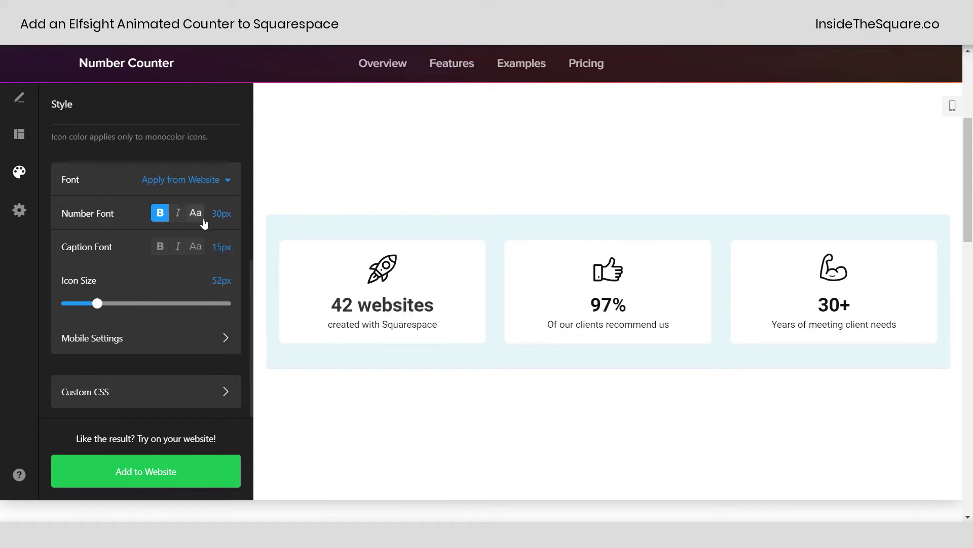
- Set the caption font size to 14px and enlarge the counter icons
{"action": "left_click", "coordinate": [221, 248]}
{"action": "type", "text": "30"}
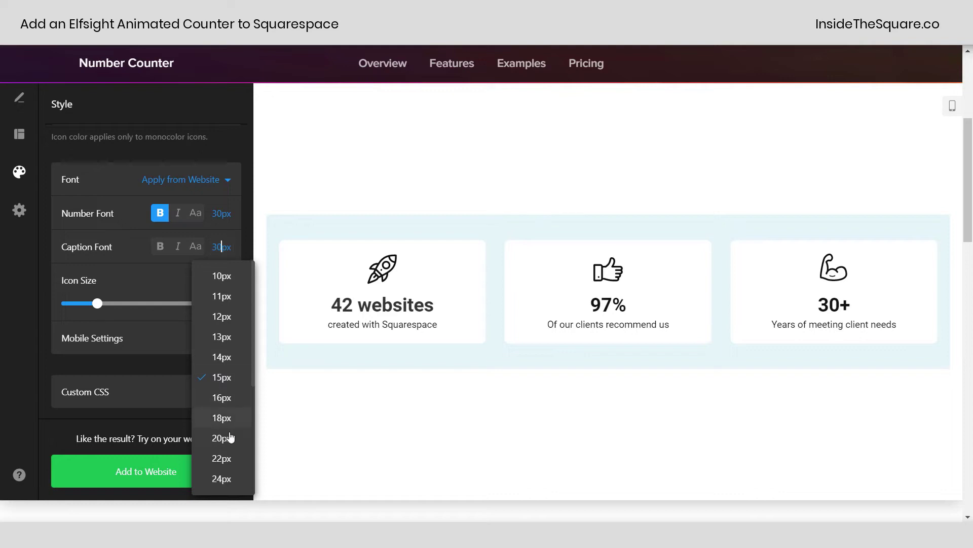
{"action": "left_click", "coordinate": [229, 435]}
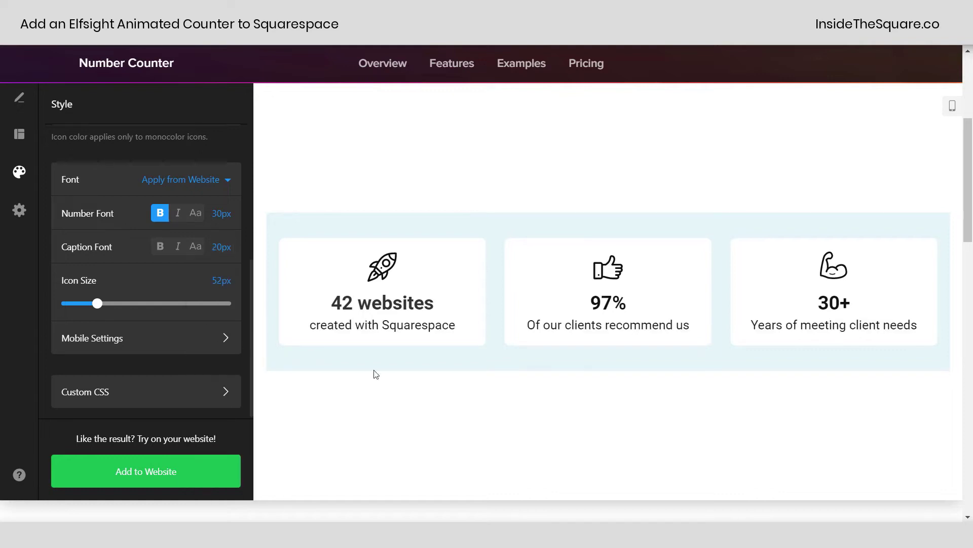
{"action": "left_click", "coordinate": [229, 253]}
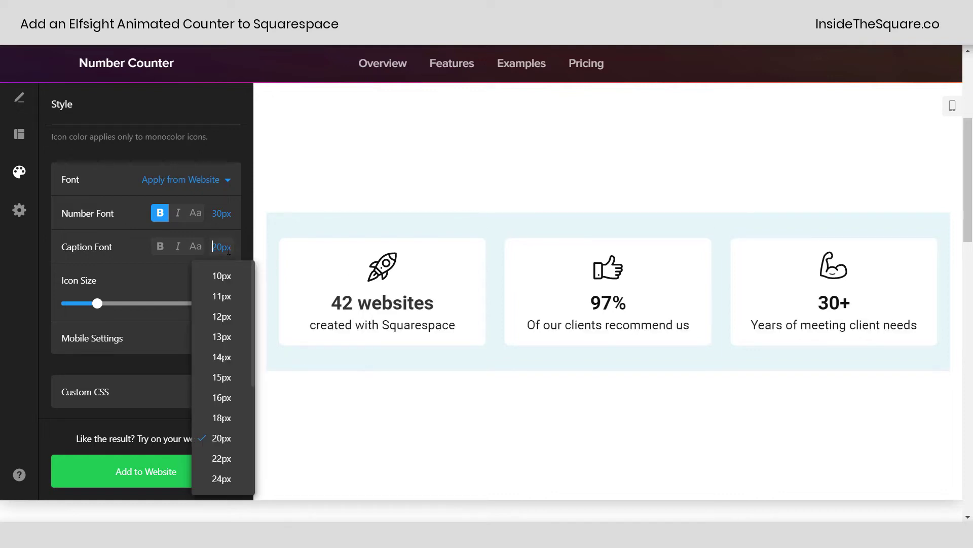
{"action": "left_click", "coordinate": [233, 354]}
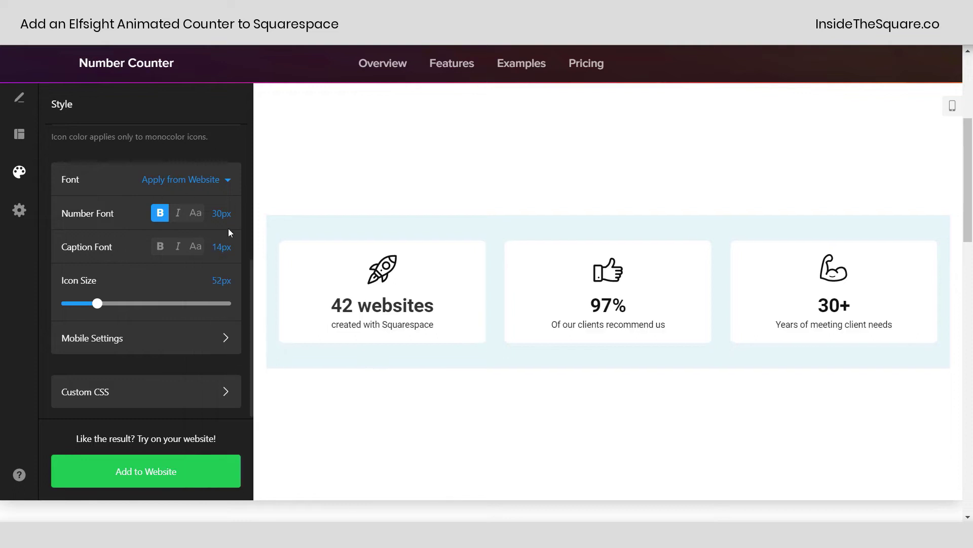
{"action": "left_click_drag", "start_coordinate": [97, 303], "coordinate": [128, 304]}
- Under Fonts on Mobile, set phone icons to 30px, captions to 15px and numbers to 20px
{"action": "left_click", "coordinate": [163, 327]}
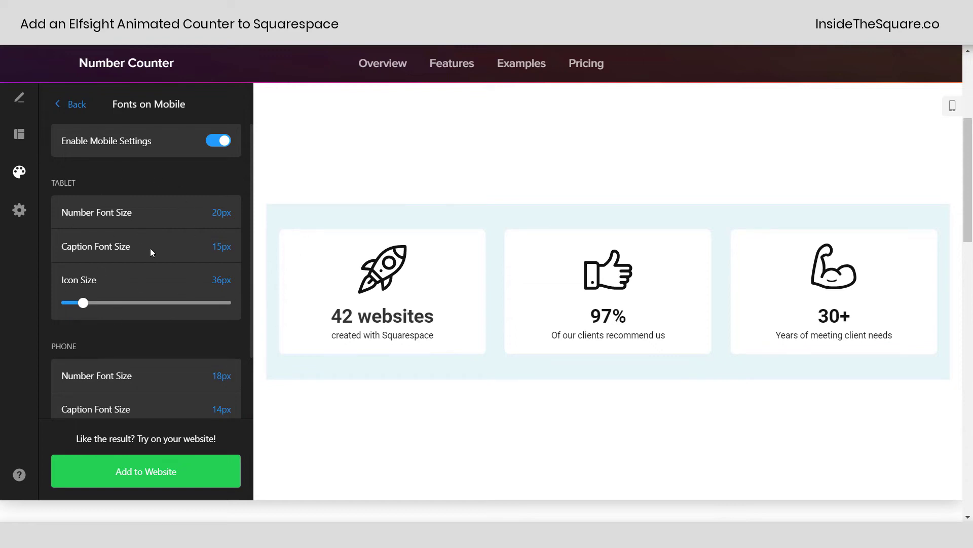
{"action": "scroll", "coordinate": [150, 248], "scroll_direction": "down", "scroll_amount": 2}
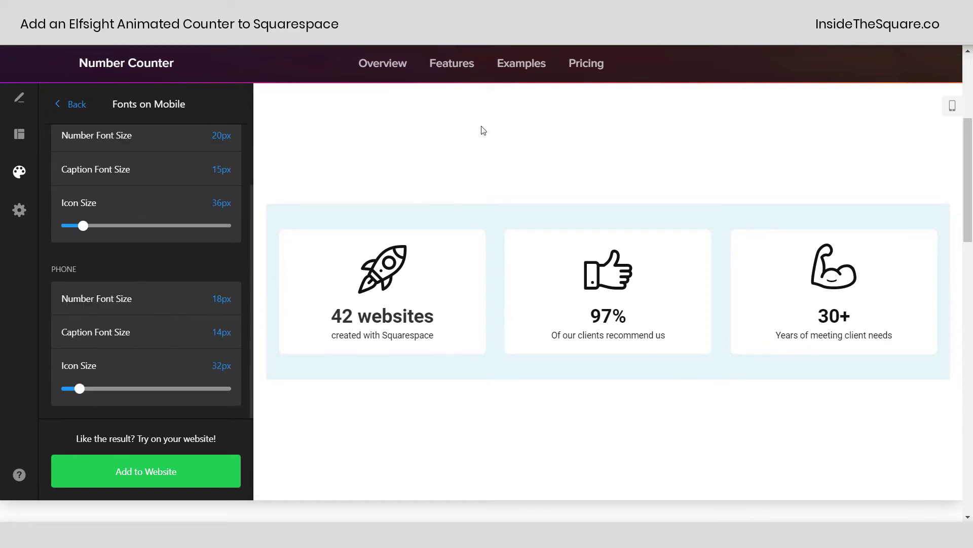
{"action": "left_click", "coordinate": [952, 106]}
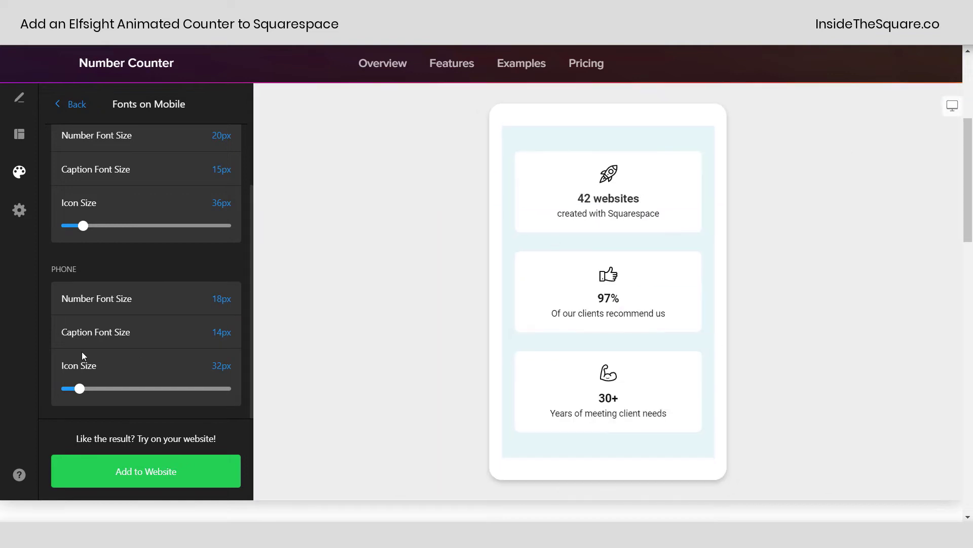
{"action": "left_click_drag", "start_coordinate": [80, 388], "coordinate": [77, 389]}
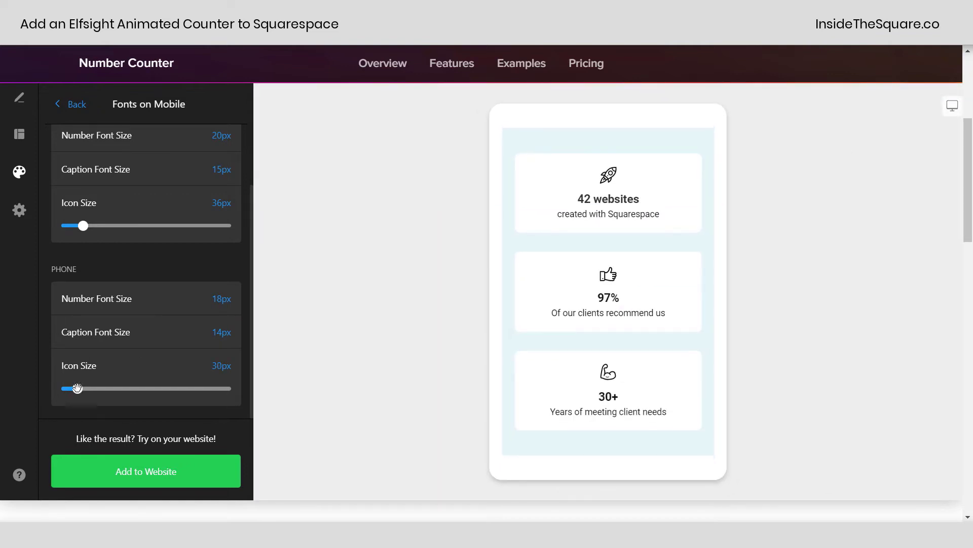
{"action": "left_click", "coordinate": [223, 332]}
{"action": "left_click", "coordinate": [240, 461]}
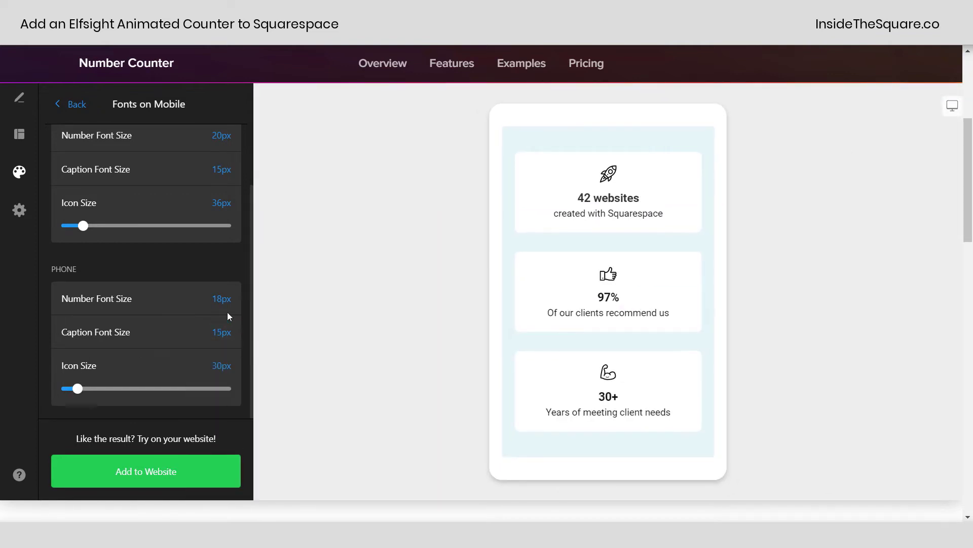
{"action": "left_click", "coordinate": [227, 304]}
{"action": "left_click", "coordinate": [226, 488]}
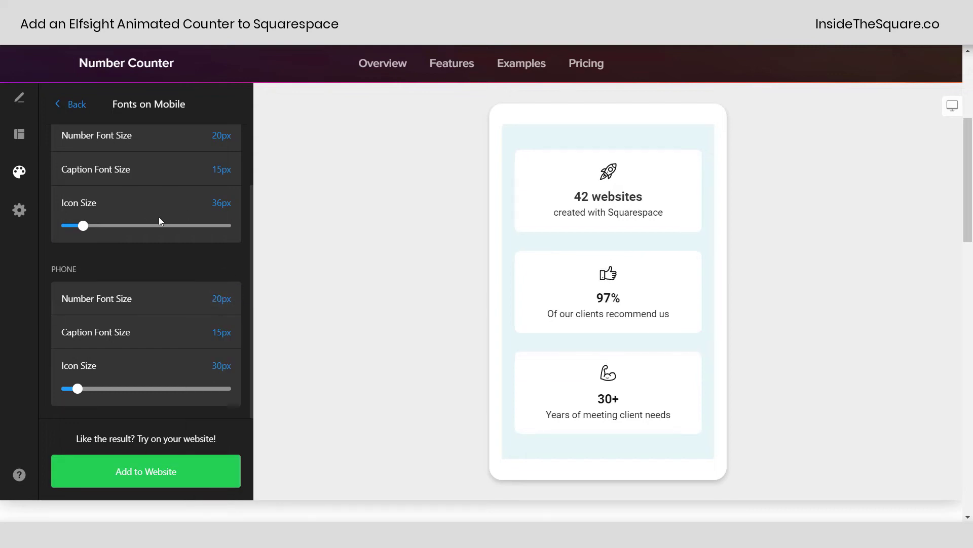
{"action": "scroll", "coordinate": [121, 153], "scroll_direction": "up", "scroll_amount": 2}
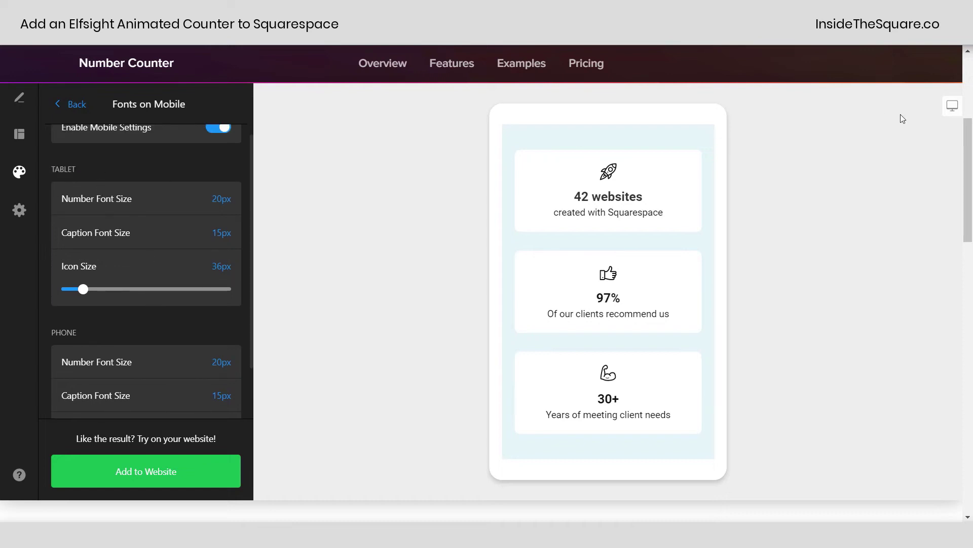
- In Settings, try Animation Speed 4 and 5 sec, then settle on 2 sec
{"action": "left_click", "coordinate": [951, 107]}
{"action": "left_click", "coordinate": [75, 105]}
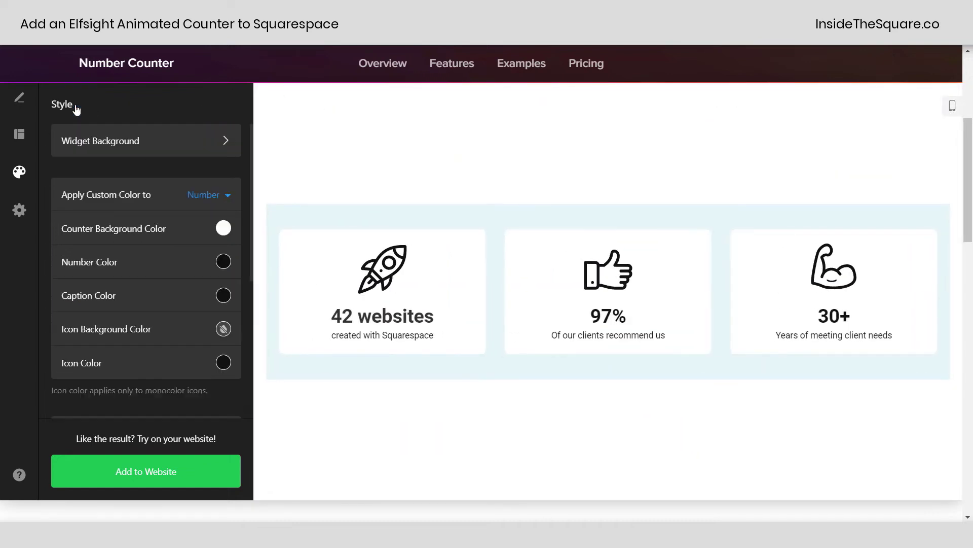
{"action": "scroll", "coordinate": [142, 293], "scroll_direction": "down", "scroll_amount": 8}
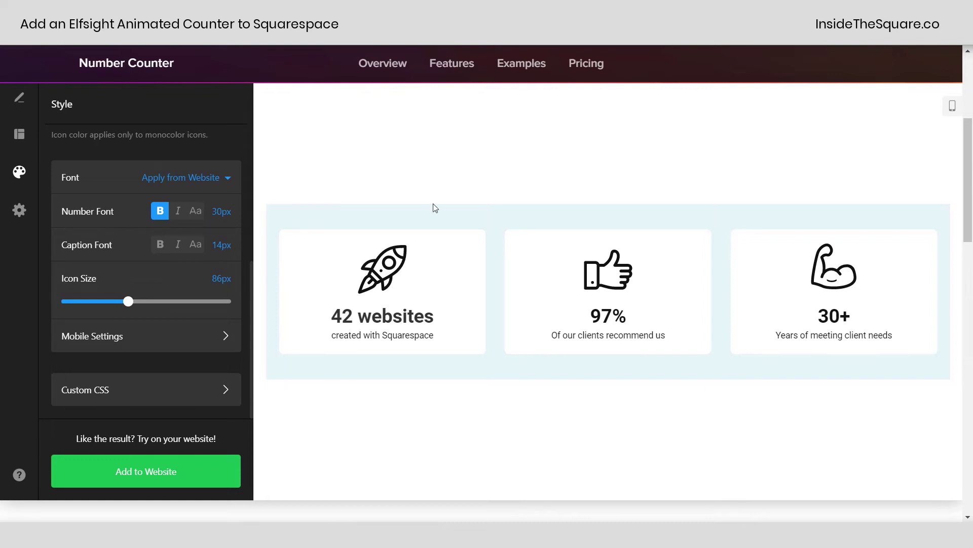
{"action": "left_click", "coordinate": [19, 210]}
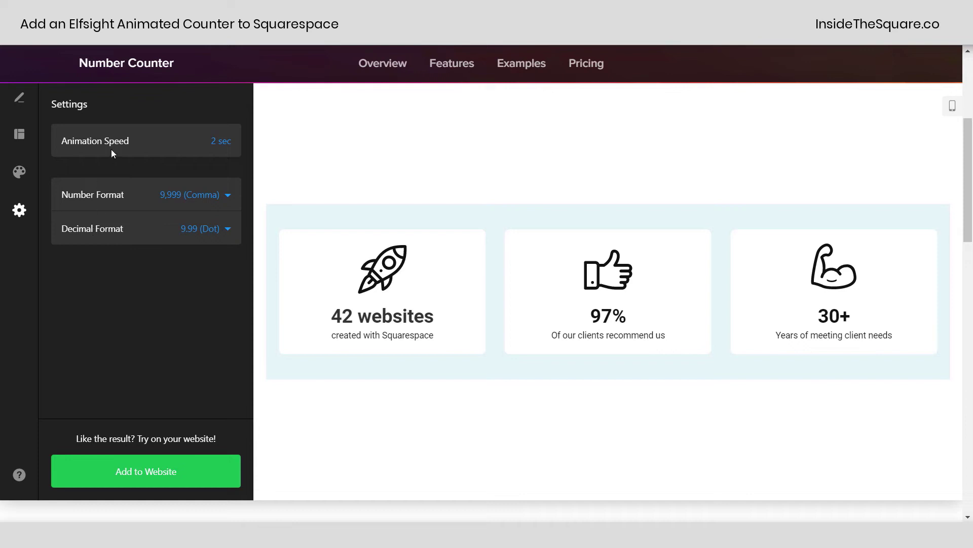
{"action": "left_click", "coordinate": [217, 138]}
{"action": "left_click", "coordinate": [223, 227]}
{"action": "left_click", "coordinate": [222, 139]}
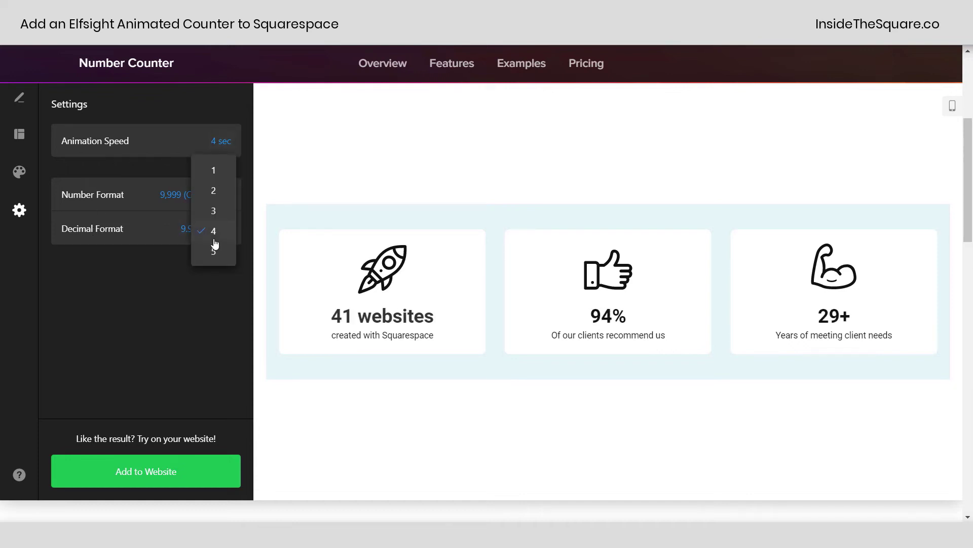
{"action": "left_click", "coordinate": [218, 247]}
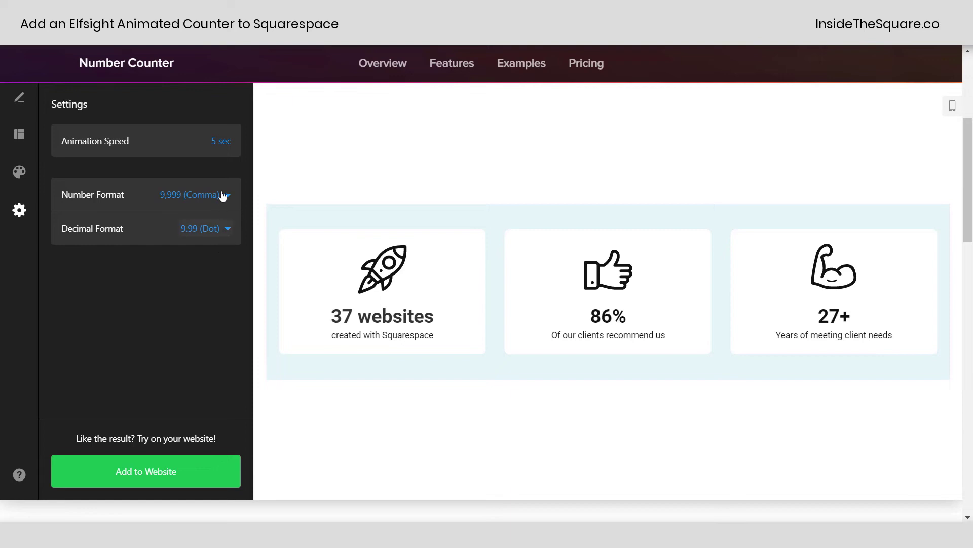
{"action": "left_click", "coordinate": [217, 145]}
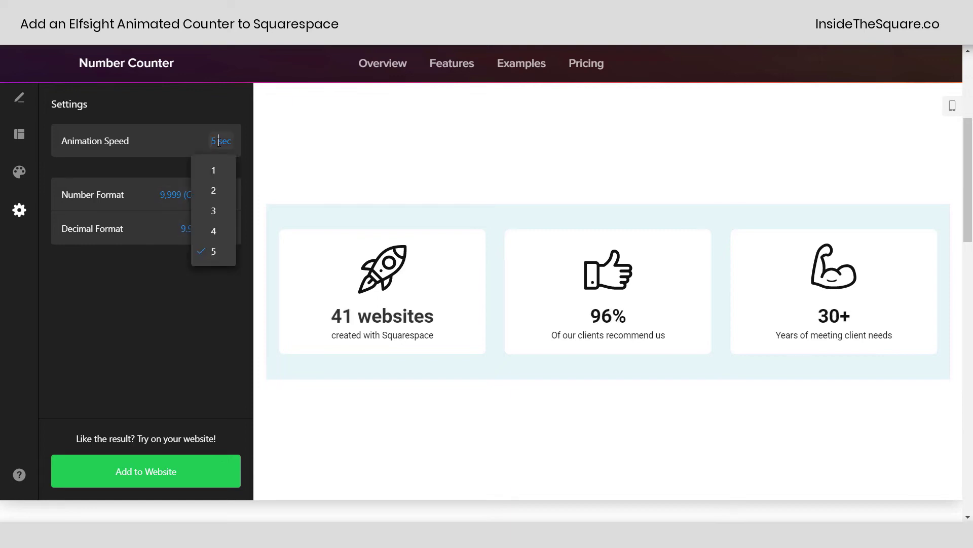
{"action": "left_click", "coordinate": [222, 194]}
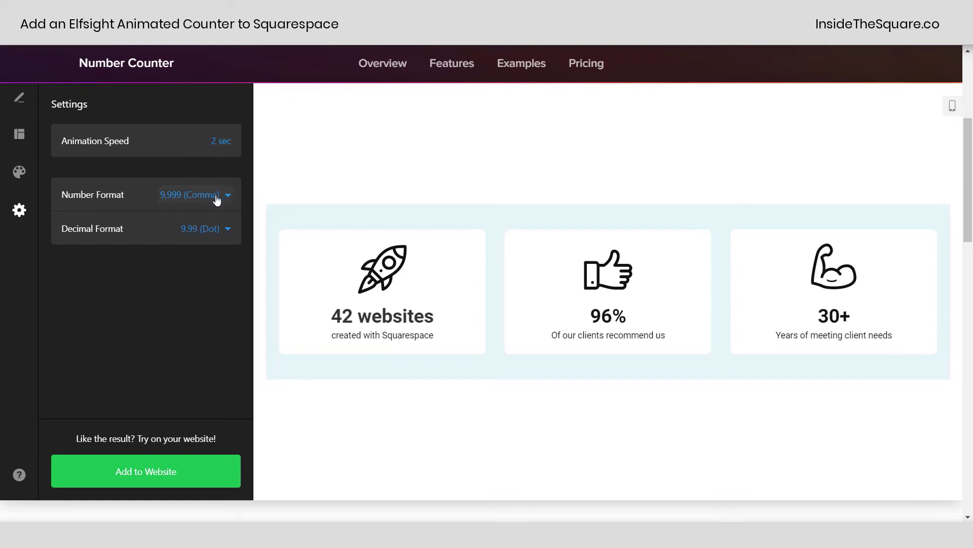
- Keep comma number format and dot decimal format, then bring up the Add to Website install code
{"action": "left_click", "coordinate": [188, 195]}
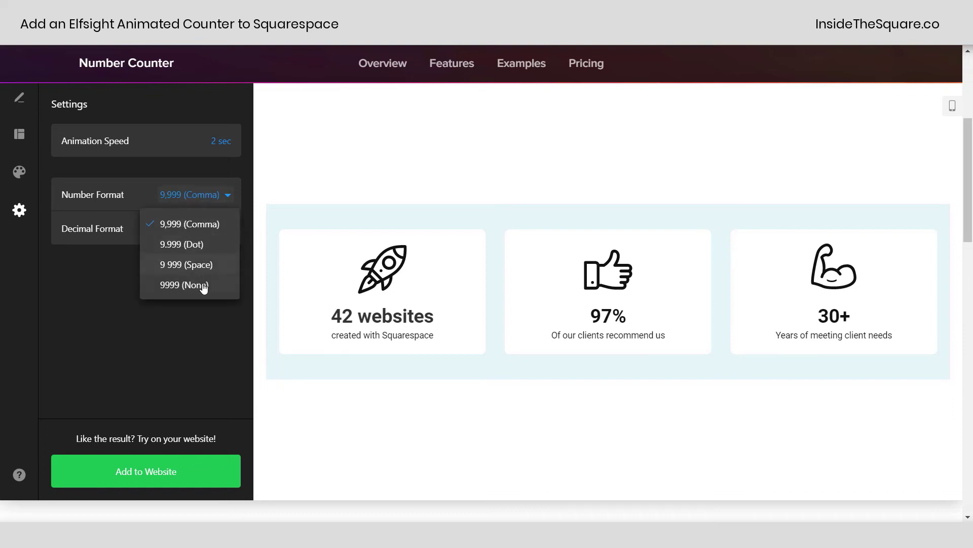
{"action": "left_click", "coordinate": [210, 309]}
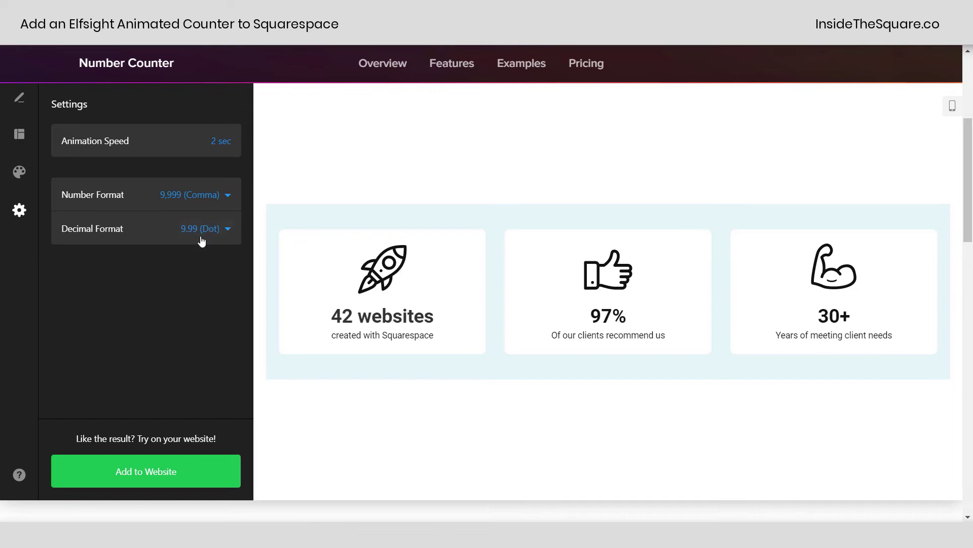
{"action": "left_click", "coordinate": [202, 229]}
{"action": "left_click", "coordinate": [198, 335]}
{"action": "left_click", "coordinate": [139, 464]}
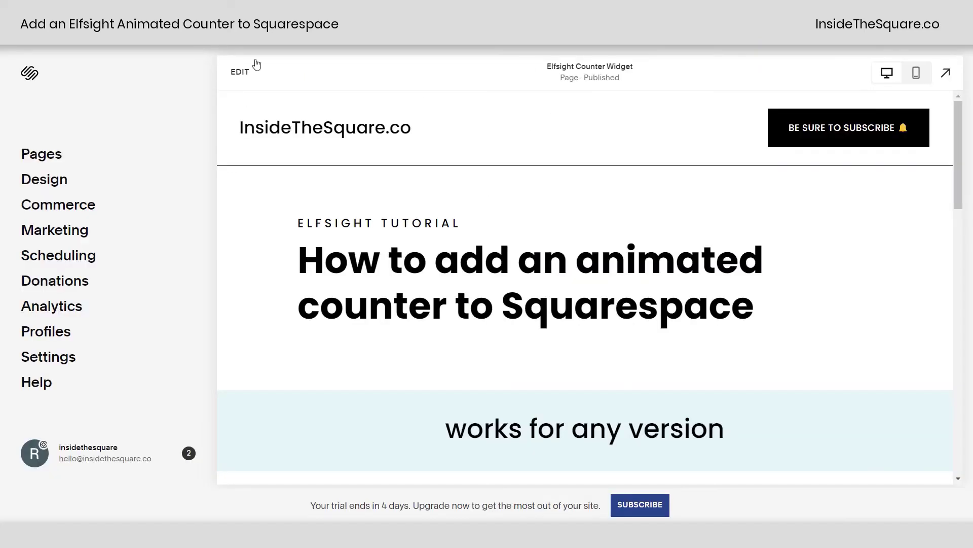
- Edit the Elfsight Counter Widget page and scroll down to its six-step instruction list
{"action": "left_click", "coordinate": [240, 71]}
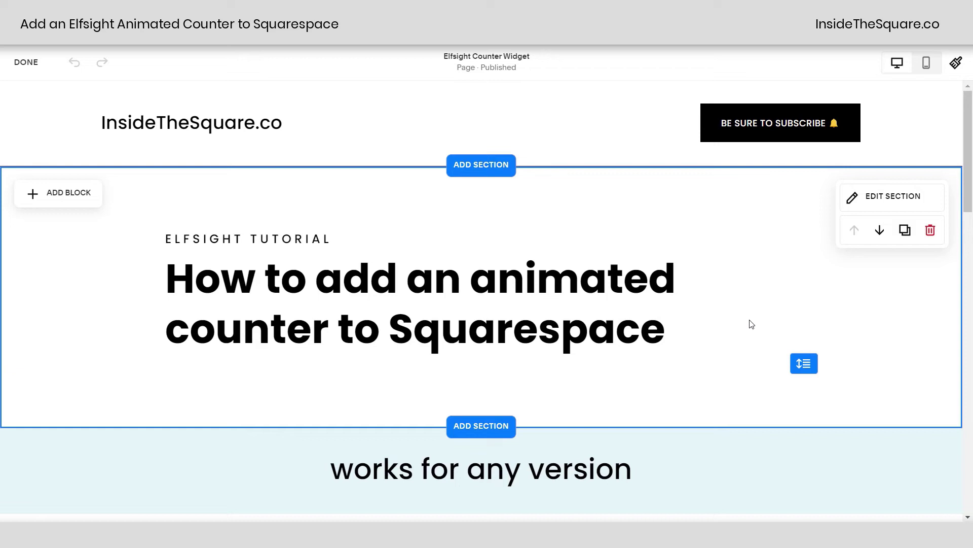
{"action": "scroll", "coordinate": [753, 332], "scroll_direction": "down", "scroll_amount": 8}
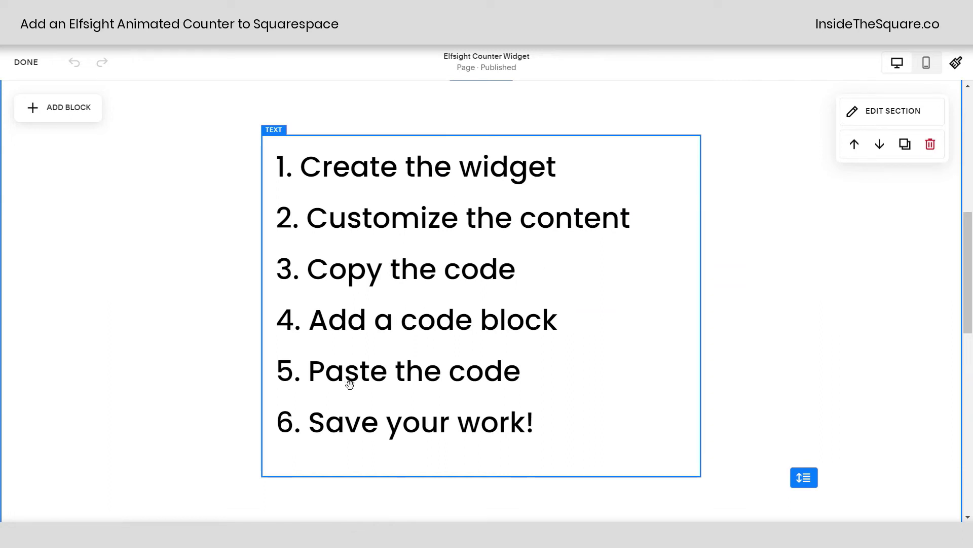
- Add a Code block below the steps list and stretch it across the full section width
{"action": "scroll", "coordinate": [595, 337], "scroll_direction": "down", "scroll_amount": 5}
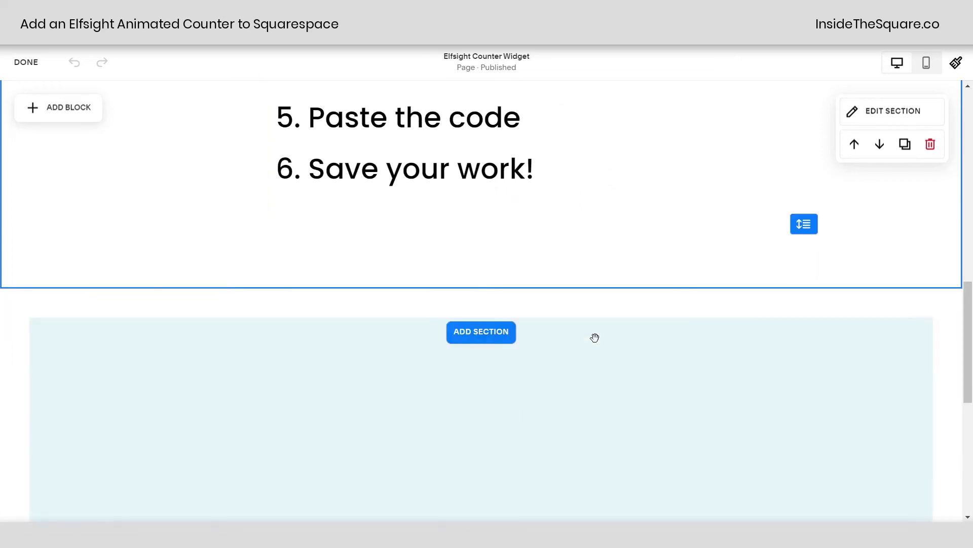
{"action": "left_click", "coordinate": [71, 255]}
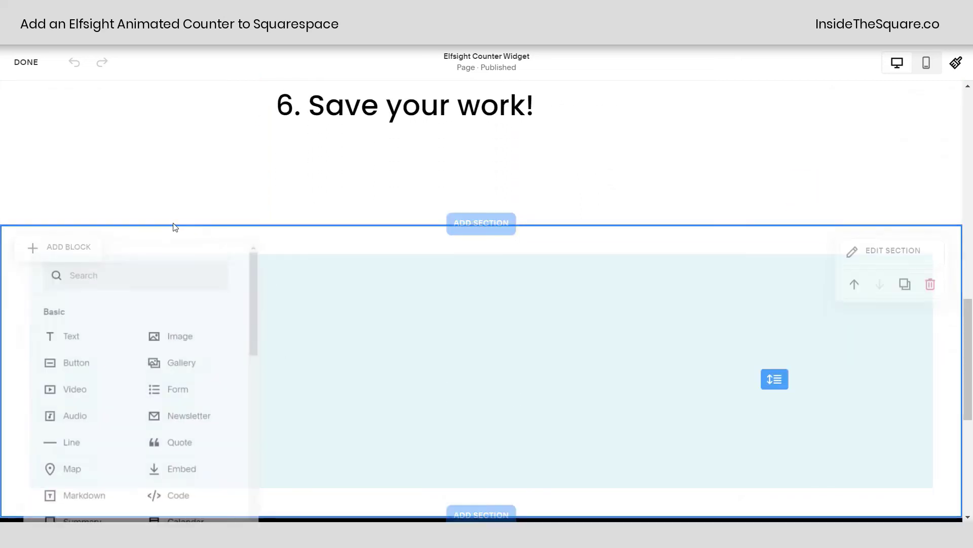
{"action": "type", "text": "cod"}
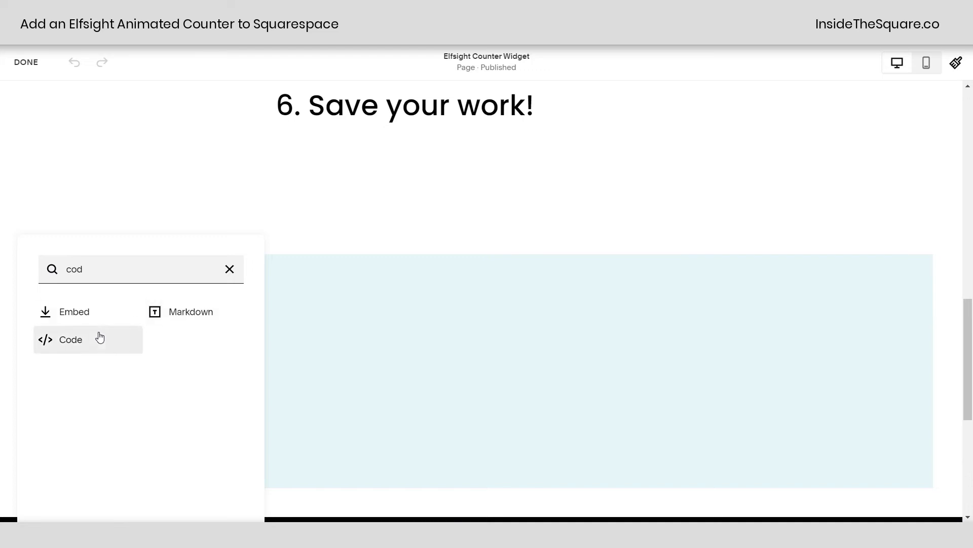
{"action": "left_click", "coordinate": [99, 338]}
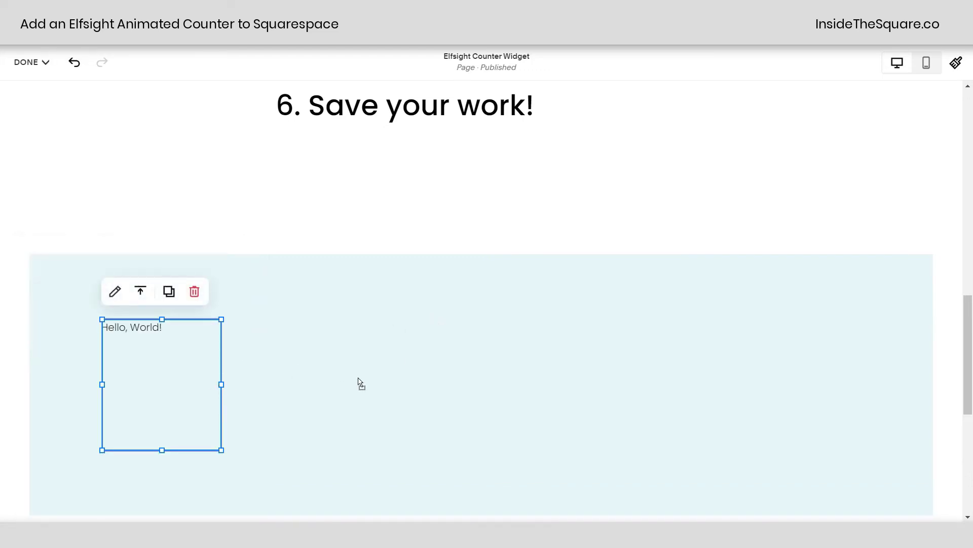
{"action": "left_click_drag", "start_coordinate": [391, 384], "coordinate": [861, 355]}
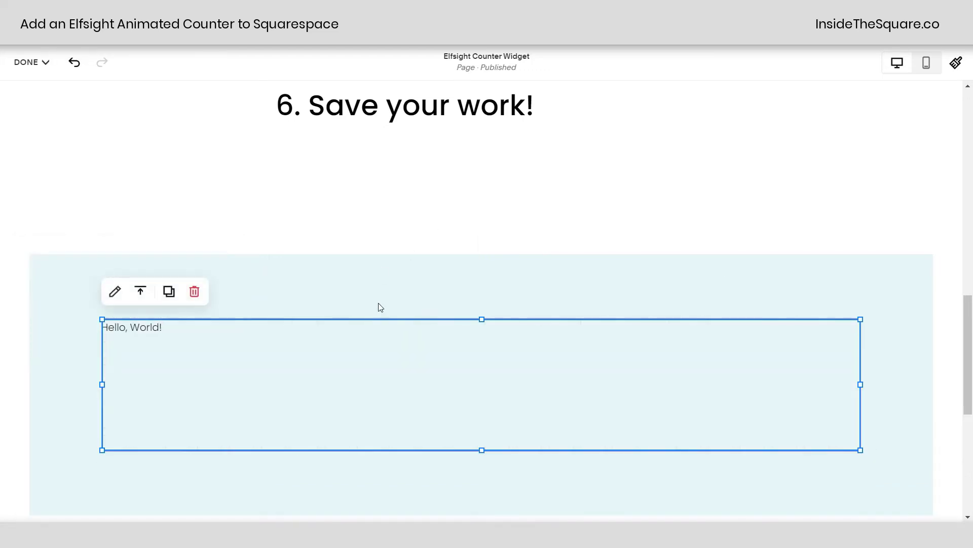
- Replace the placeholder Hello, World! code with the pasted Elfsight embed code
{"action": "double_click", "coordinate": [413, 326]}
{"action": "left_click", "coordinate": [750, 337]}
{"action": "key", "text": "ctrl+a"}
{"action": "type", "text": "<script src=\"https://static.elfsight.com/platform/platform.js\" data-use-service-core defer></script> <div class=\"elfsight-app-475d1750-381b-4161-92d8-f5c6c7086928\"></div>"}
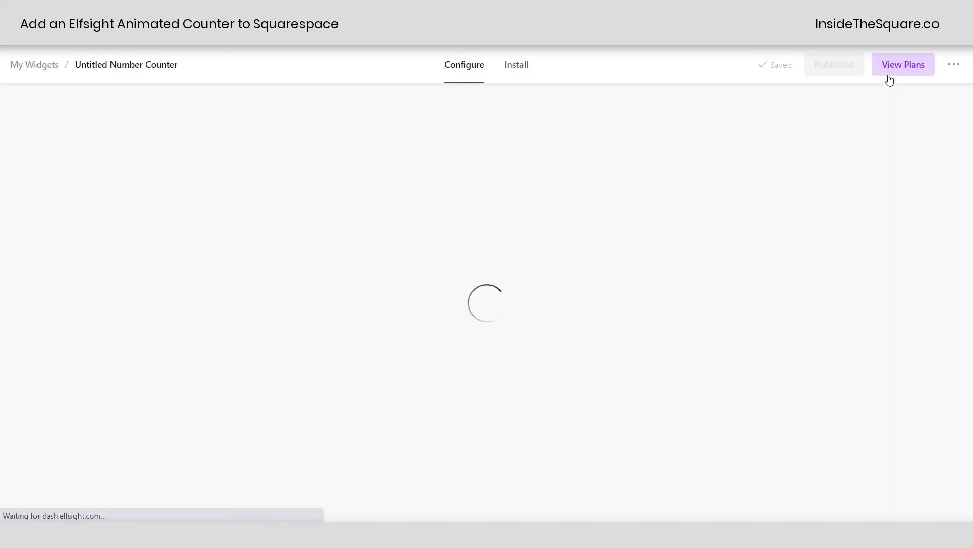
{"action": "left_click", "coordinate": [891, 66]}
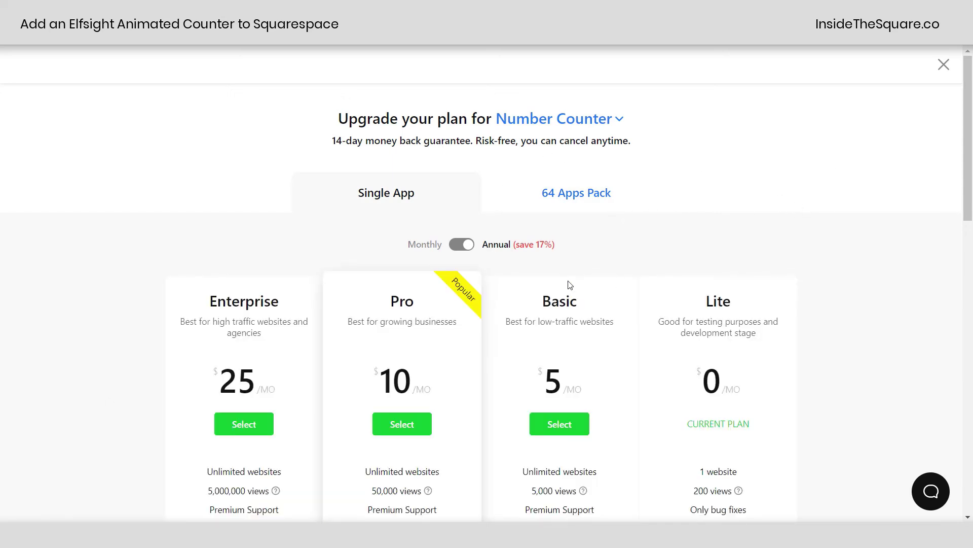
{"action": "scroll", "coordinate": [567, 285], "scroll_direction": "down", "scroll_amount": 1}
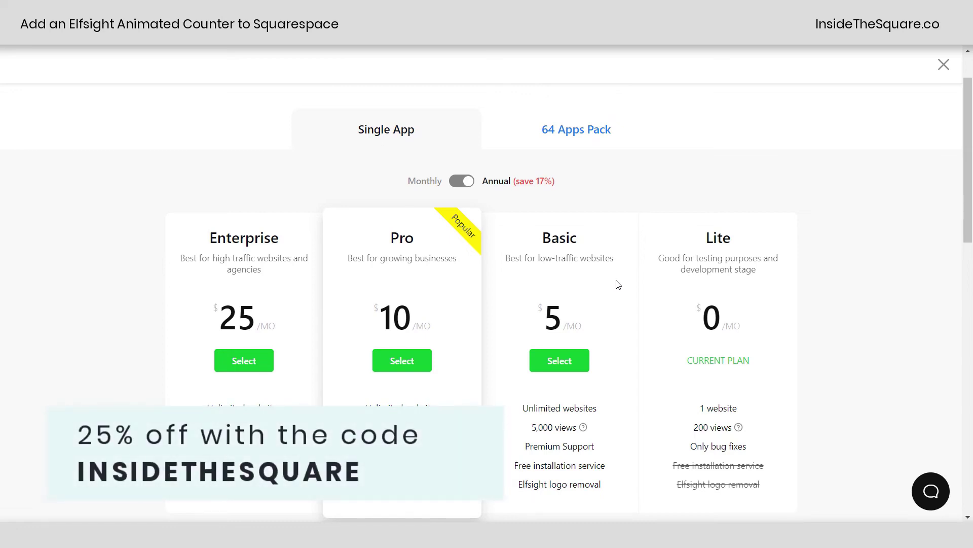
{"action": "scroll", "coordinate": [619, 304], "scroll_direction": "up", "scroll_amount": 1}
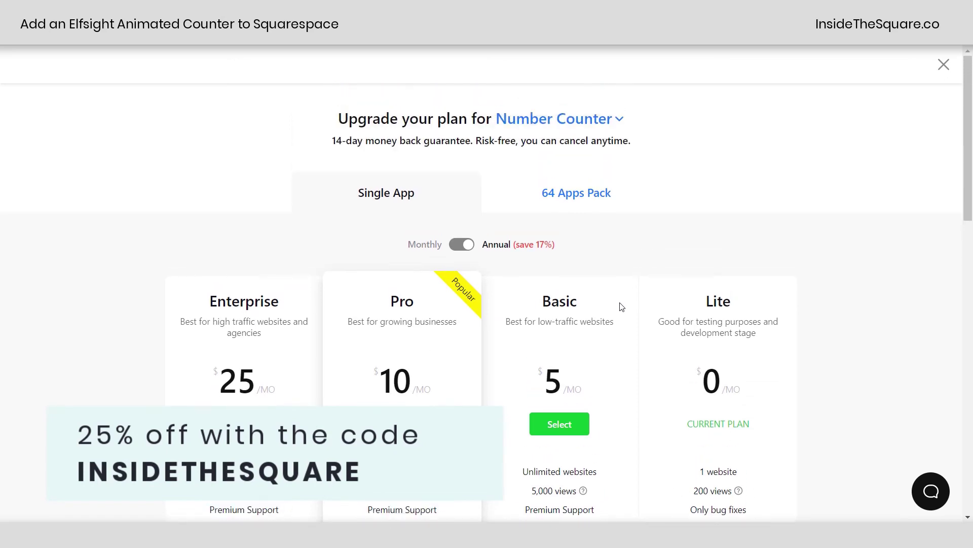